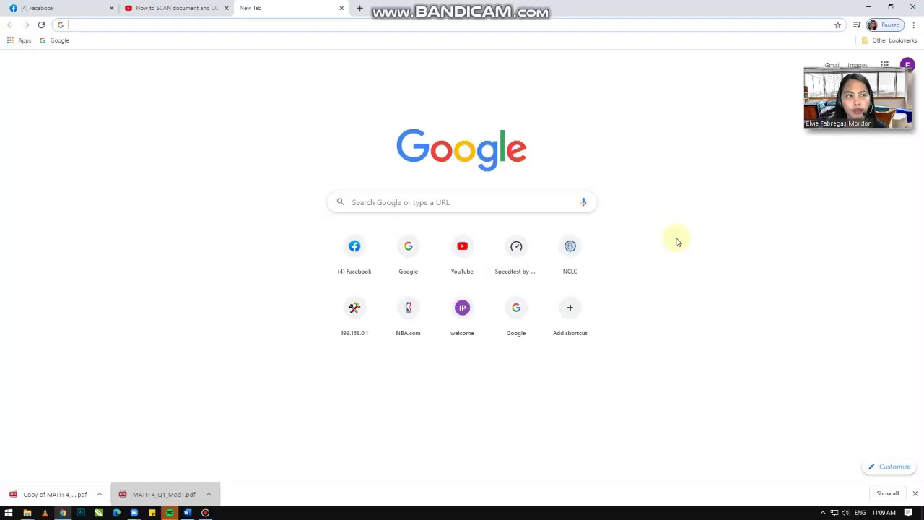
Step: Search Google for 'edmodo account' and open the 'Log In | Edmodo' result
{"action": "left_click", "coordinate": [412, 202]}
{"action": "left_click", "coordinate": [421, 219]}
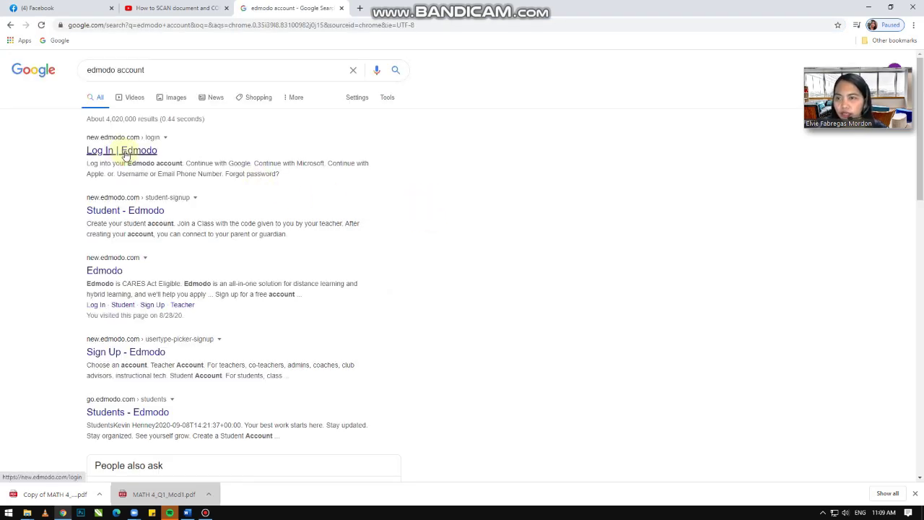
{"action": "left_click", "coordinate": [126, 154]}
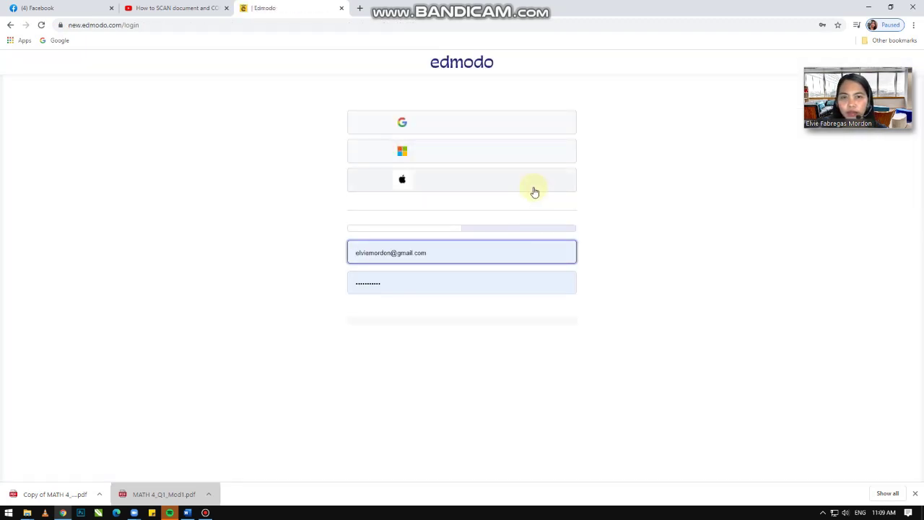
Step: Replace the prefilled username with the teacher's e-mail, enter the password, and log in
{"action": "left_click_drag", "start_coordinate": [431, 292], "coordinate": [252, 293]}
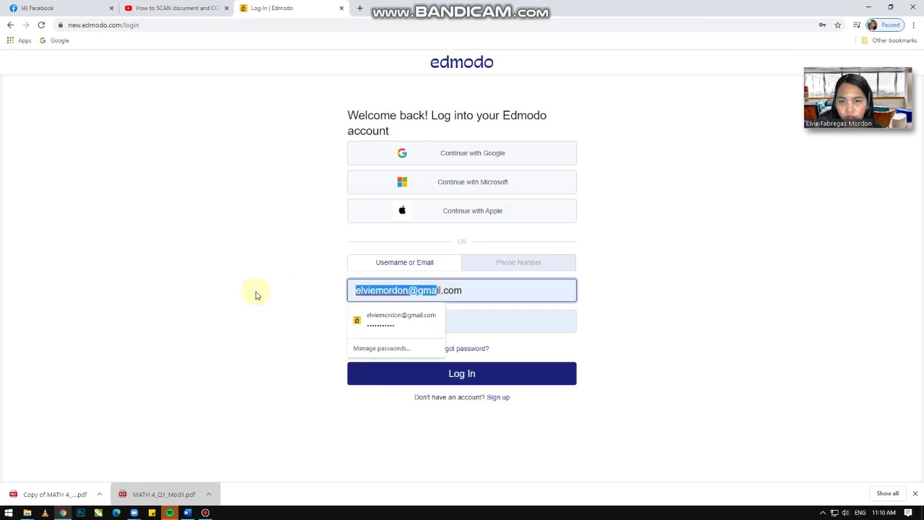
{"action": "type", "text": "e"}
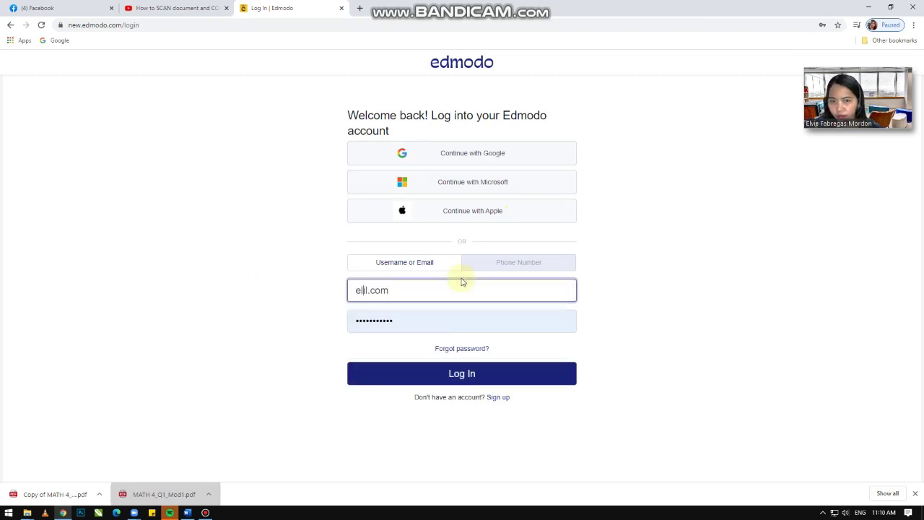
{"action": "type", "text": "l"}
{"action": "left_click_drag", "start_coordinate": [411, 296], "coordinate": [342, 288]}
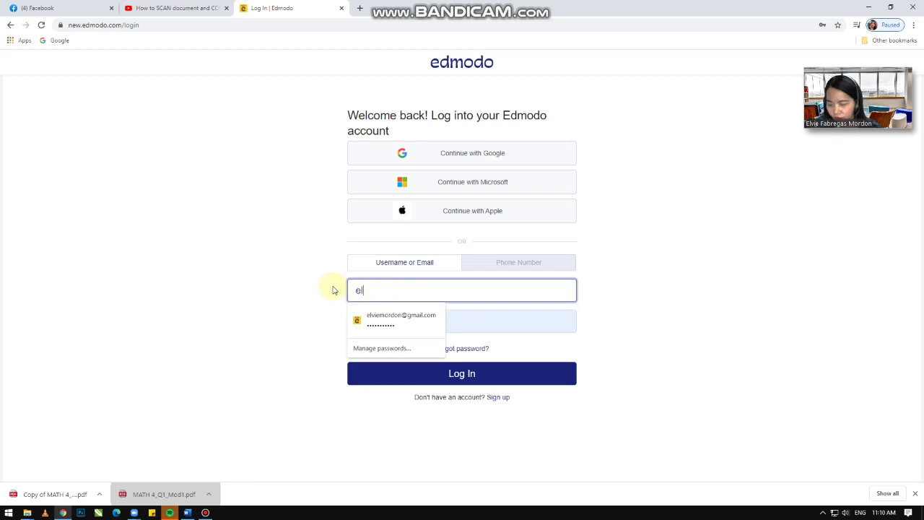
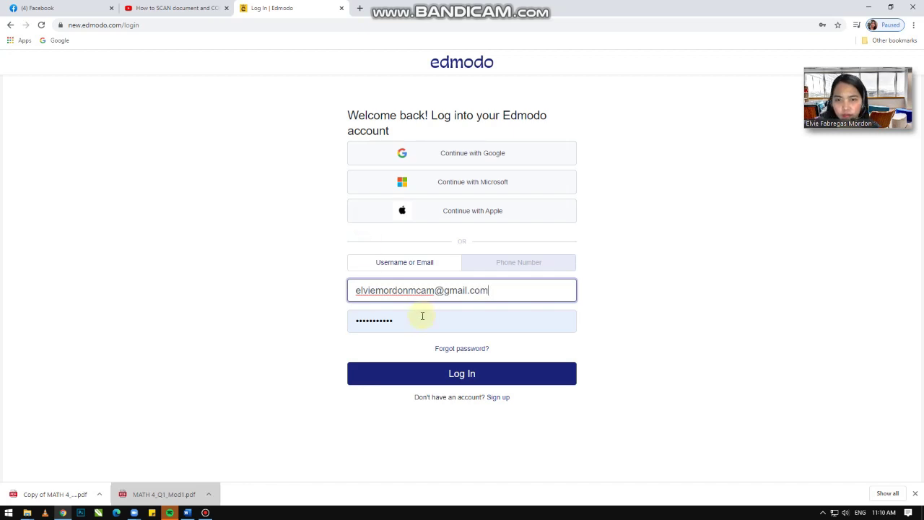
{"action": "key", "text": "Tab"}
{"action": "type", "text": "••"}
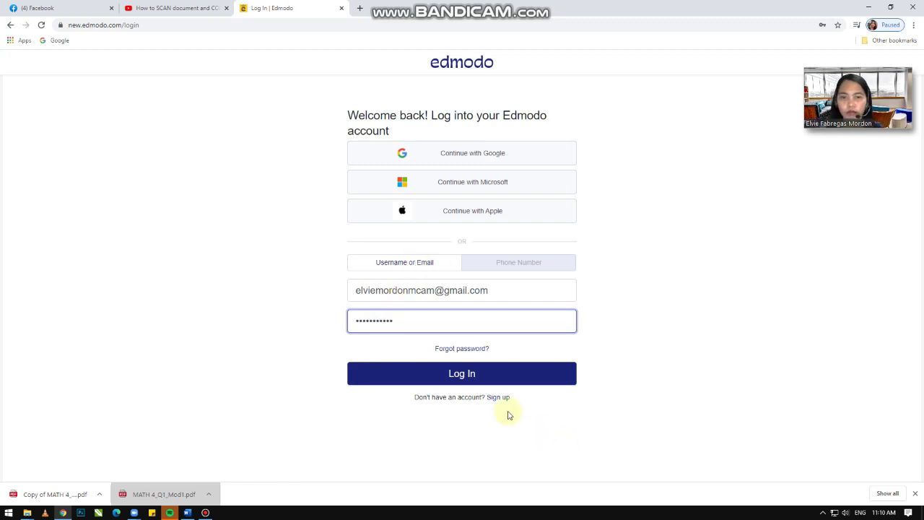
{"action": "left_click", "coordinate": [503, 375]}
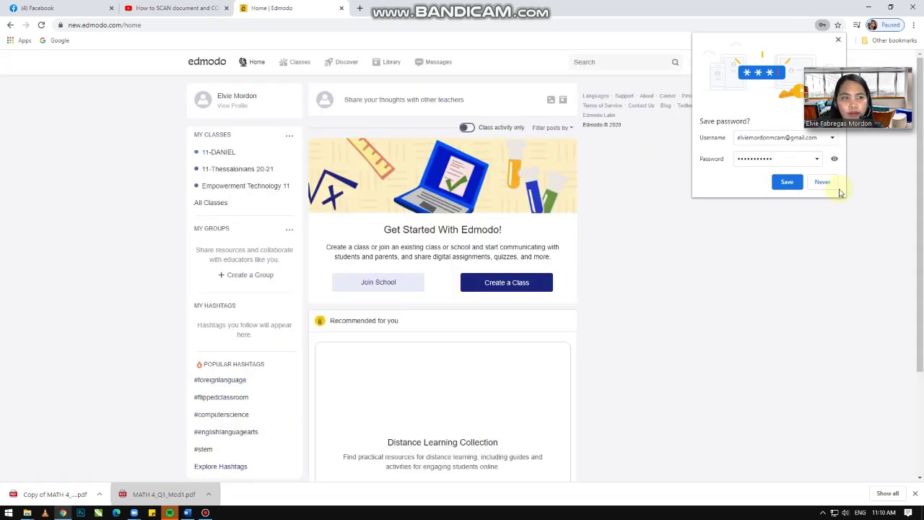
Step: Dismiss the save-password prompt and open Empowerment Technology 11 from the Classes list
{"action": "left_click", "coordinate": [838, 39]}
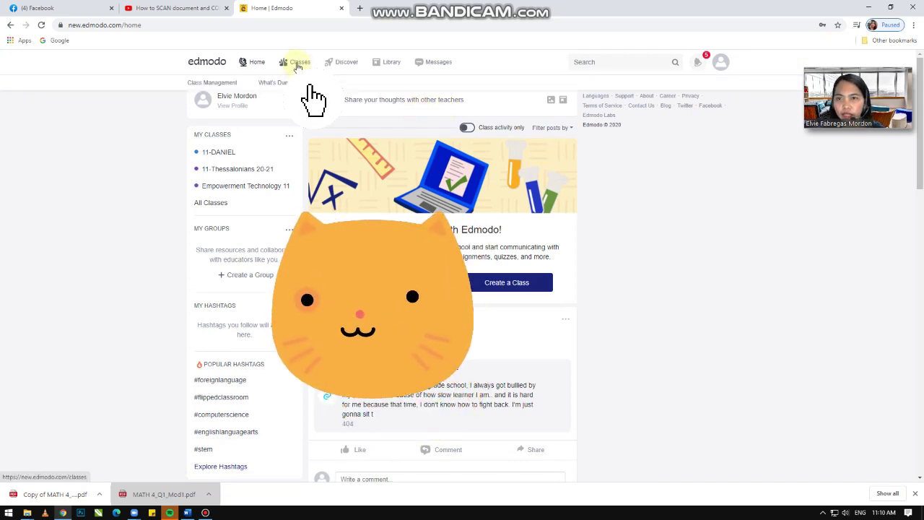
{"action": "left_click", "coordinate": [296, 64]}
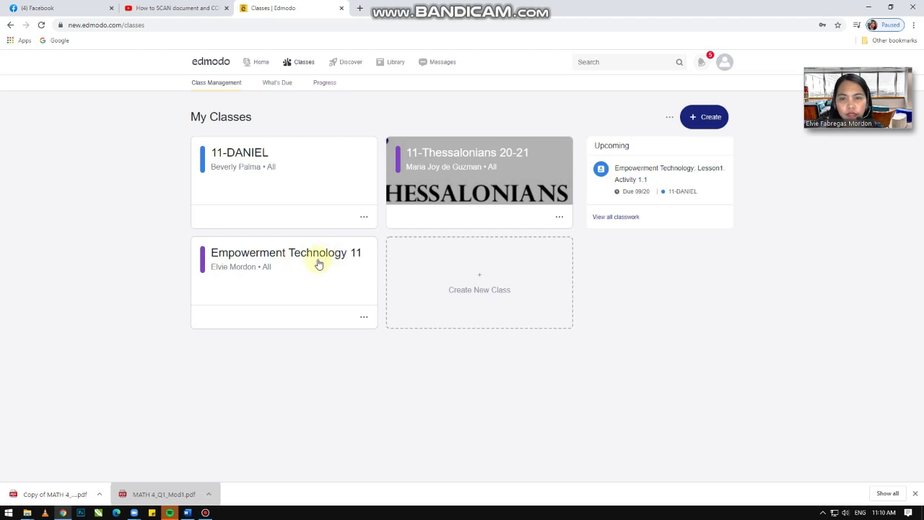
{"action": "left_click", "coordinate": [317, 254]}
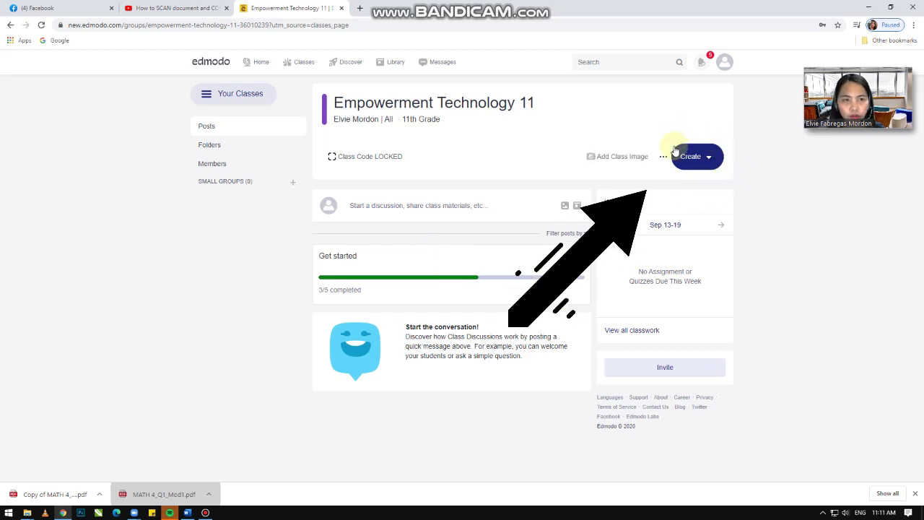
Step: Create a new assignment through Create > Assignment > New, ready for its title
{"action": "left_click", "coordinate": [711, 159]}
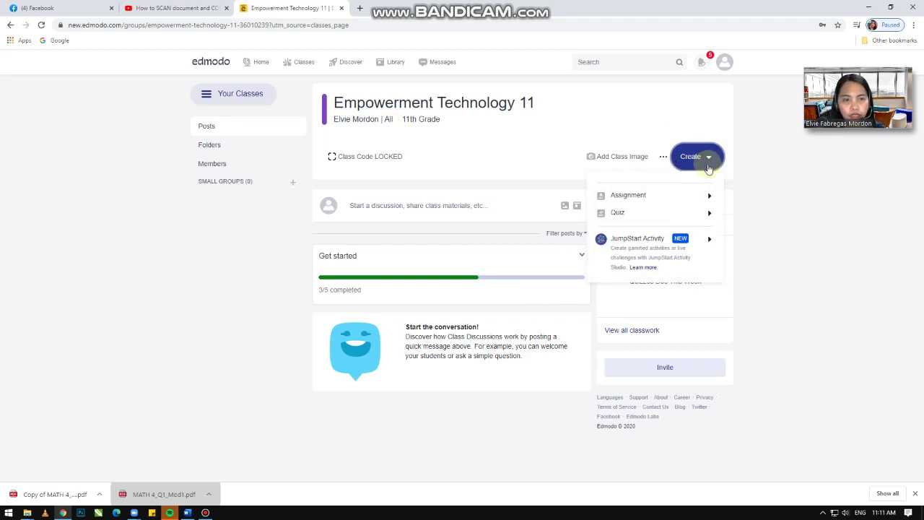
{"action": "mouse_move", "coordinate": [704, 192]}
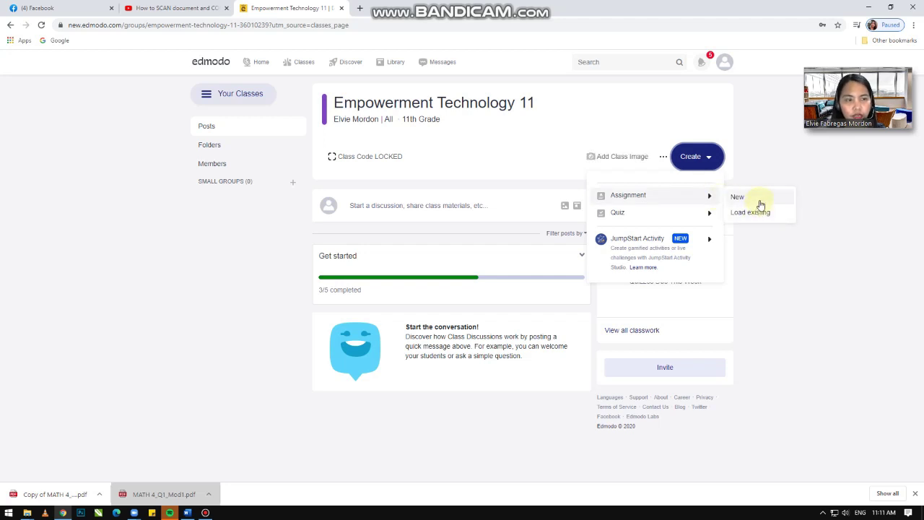
{"action": "left_click", "coordinate": [759, 204]}
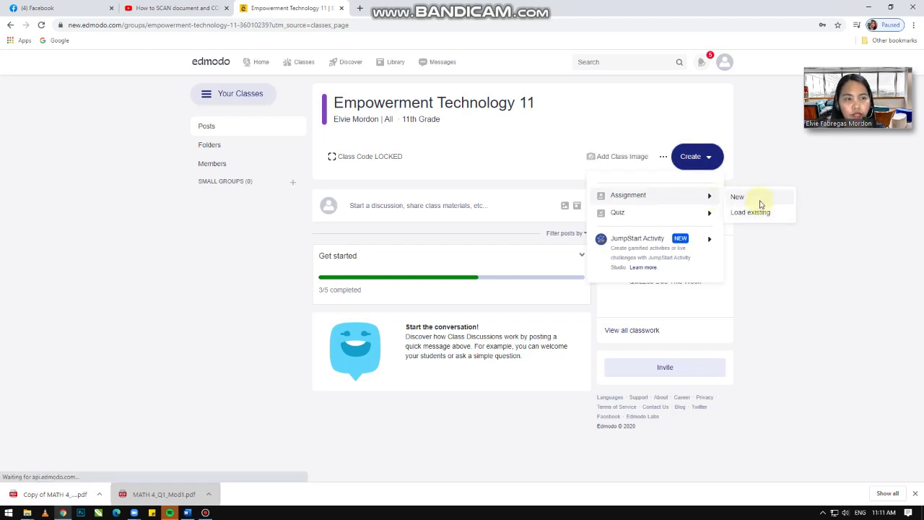
{"action": "left_click", "coordinate": [297, 179]}
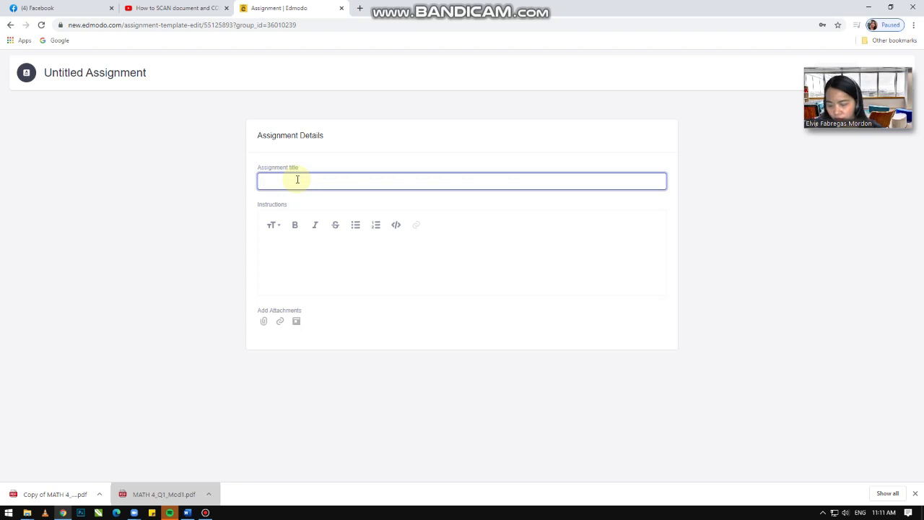
Step: Title the assignment 'Lesson 1: Activity 1' with the instruction 'Answer the attached file.'
{"action": "type", "text": "Les"}
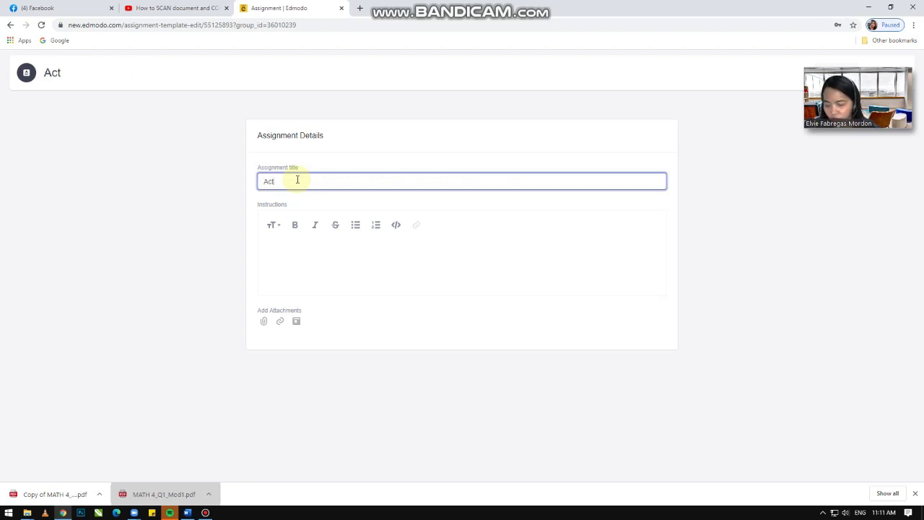
{"action": "left_click", "coordinate": [292, 243]}
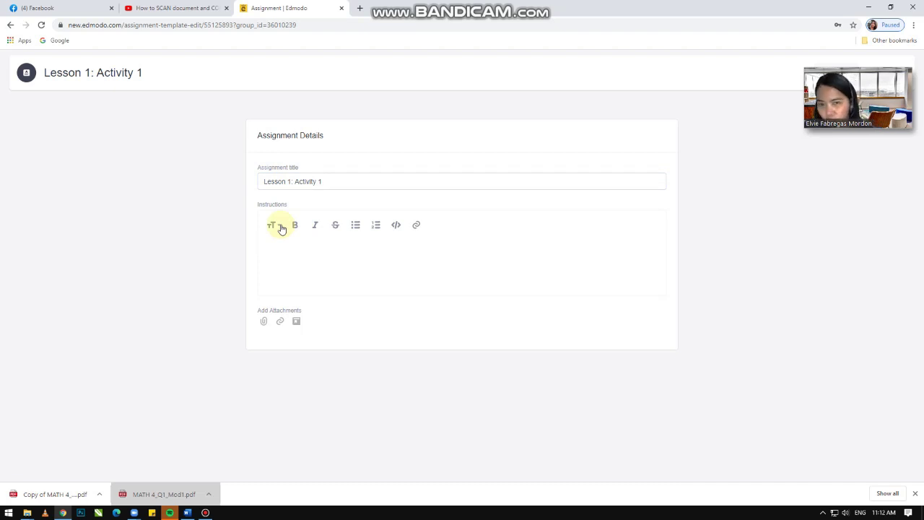
{"action": "left_click", "coordinate": [285, 243]}
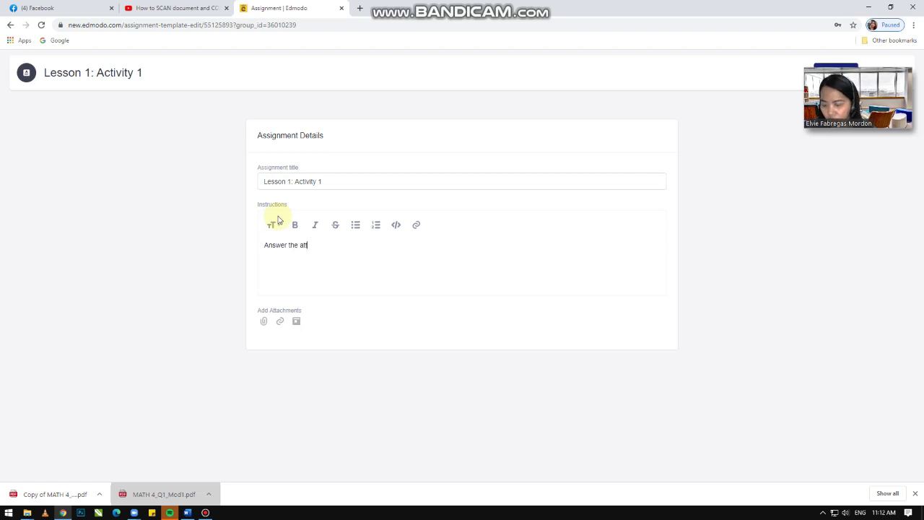
{"action": "type", "text": "Answer the attached file."}
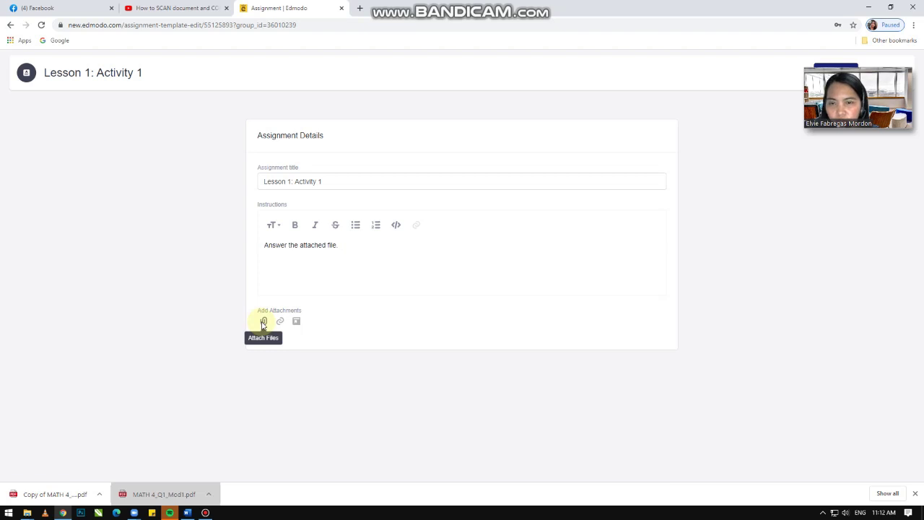
Step: Attach 'activity 1.2 Static vs dynamic' from PROJECTS 2 (D:) > akin > SHS Empowerment Tech
{"action": "left_click", "coordinate": [262, 322]}
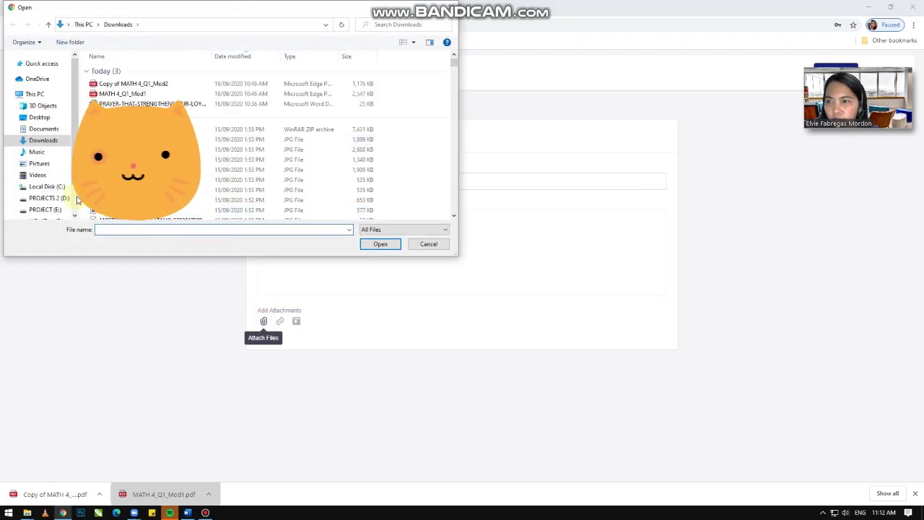
{"action": "left_click", "coordinate": [49, 198]}
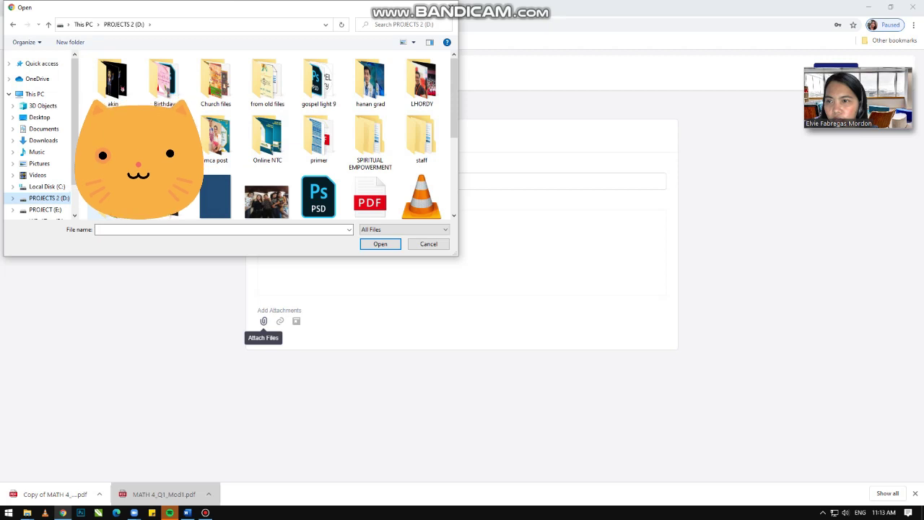
{"action": "double_click", "coordinate": [114, 81]}
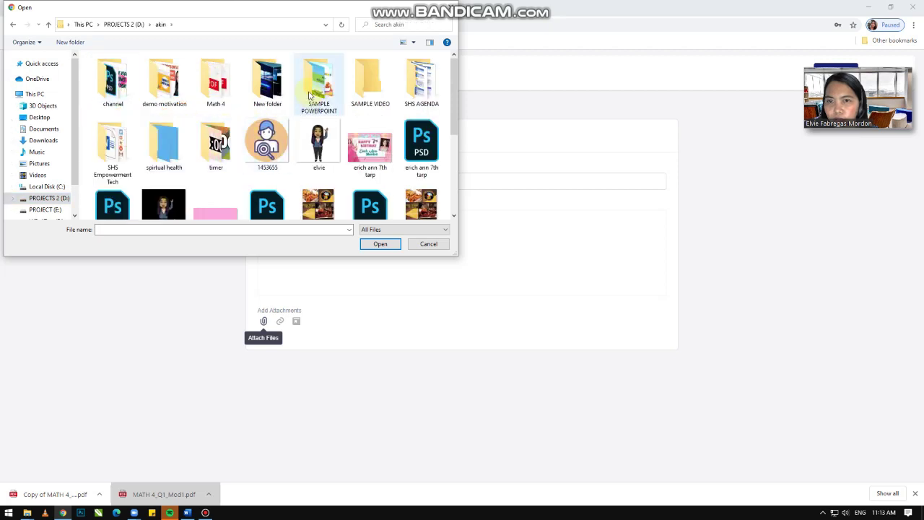
{"action": "double_click", "coordinate": [113, 145]}
{"action": "left_click", "coordinate": [135, 100]}
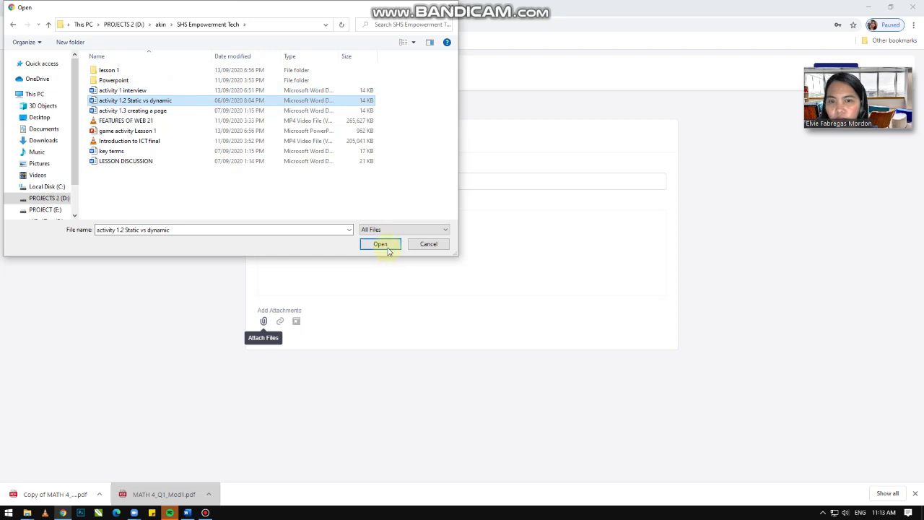
{"action": "left_click", "coordinate": [388, 249]}
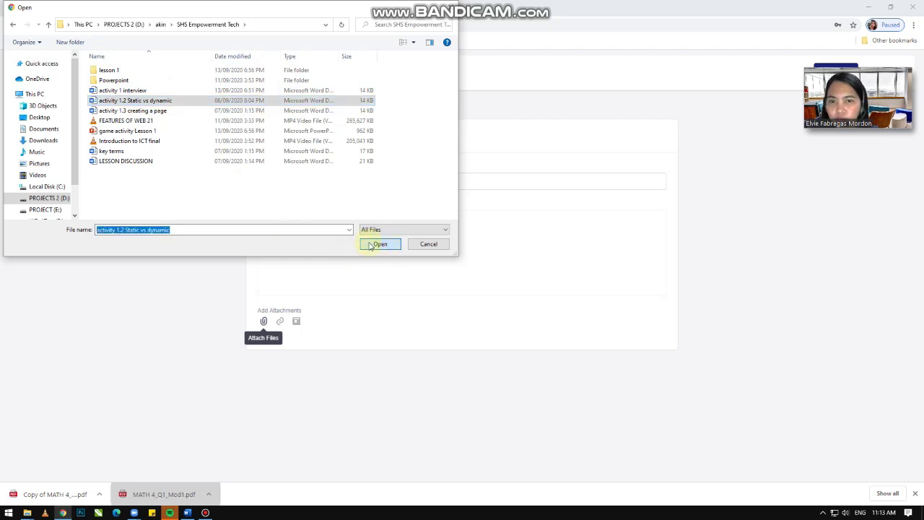
{"action": "left_click", "coordinate": [377, 244]}
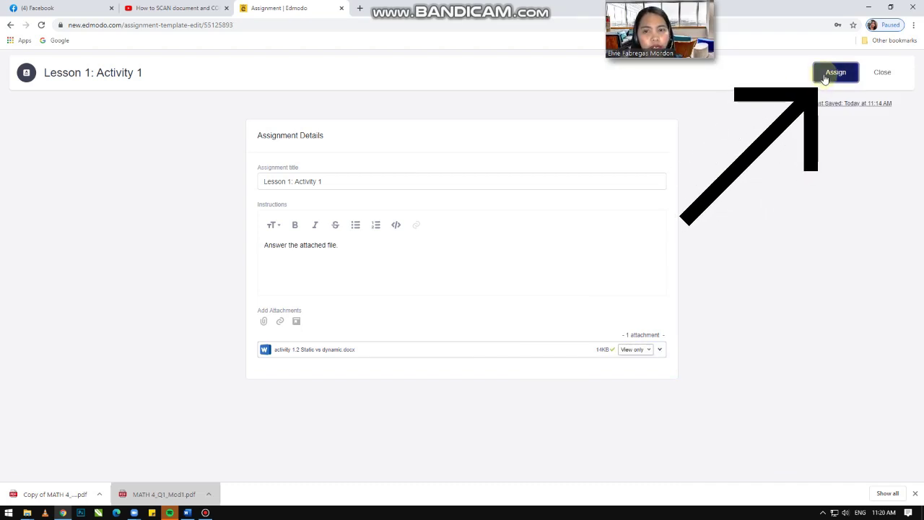
Step: Set Empowerment Technology 11 as the assignment's recipient
{"action": "left_click", "coordinate": [825, 75]}
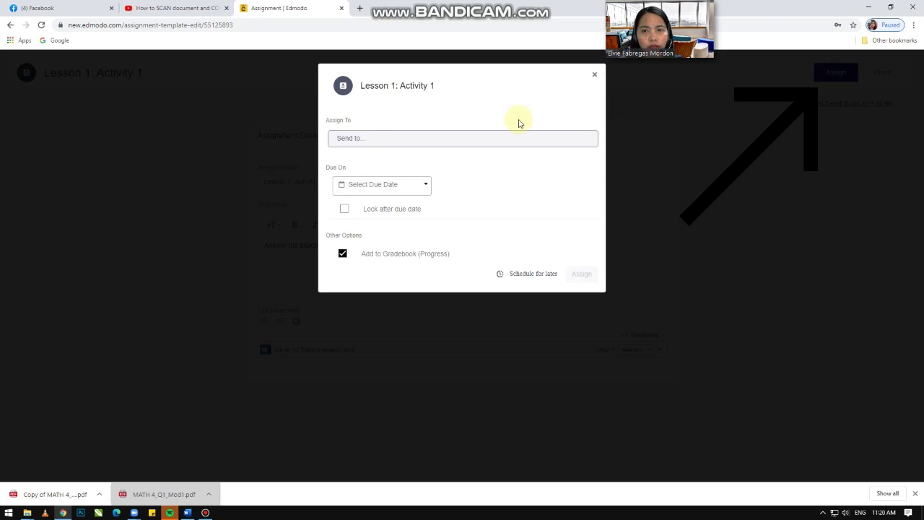
{"action": "left_click", "coordinate": [371, 137]}
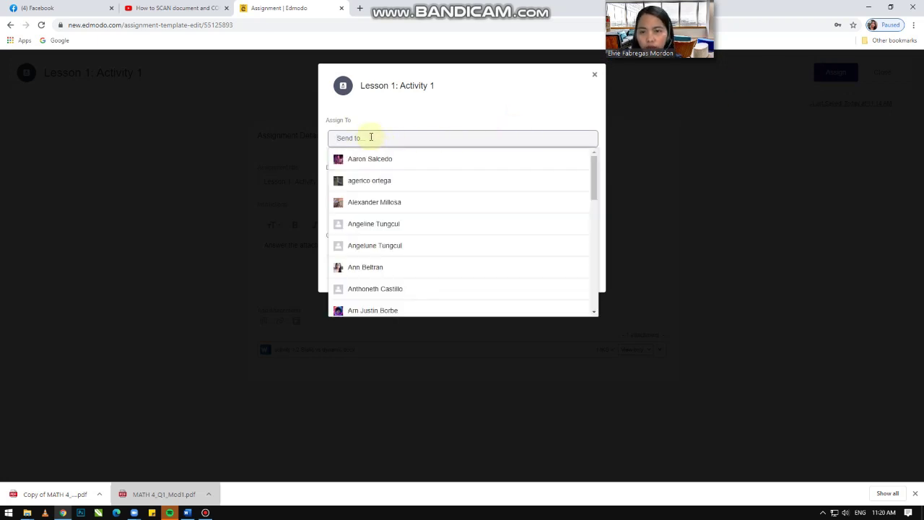
{"action": "type", "text": "11"}
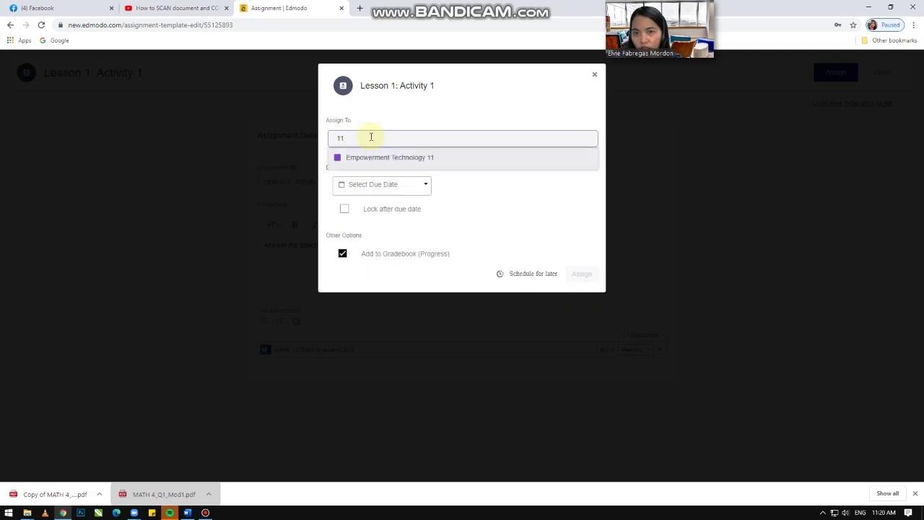
{"action": "type", "text": "-Daniel"}
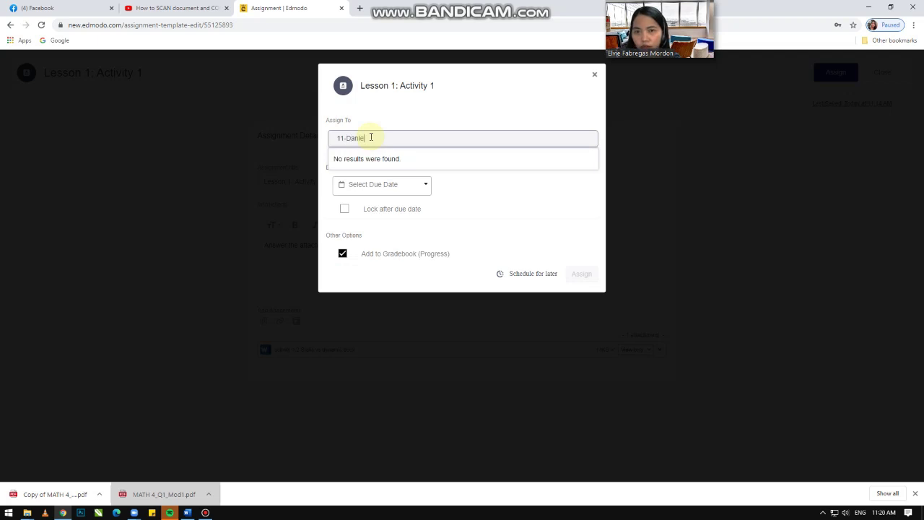
{"action": "key", "text": "BackSpace"}
{"action": "key", "text": "BackSpace"}
{"action": "key", "text": "BackSpace"}
{"action": "type", "text": "em"}
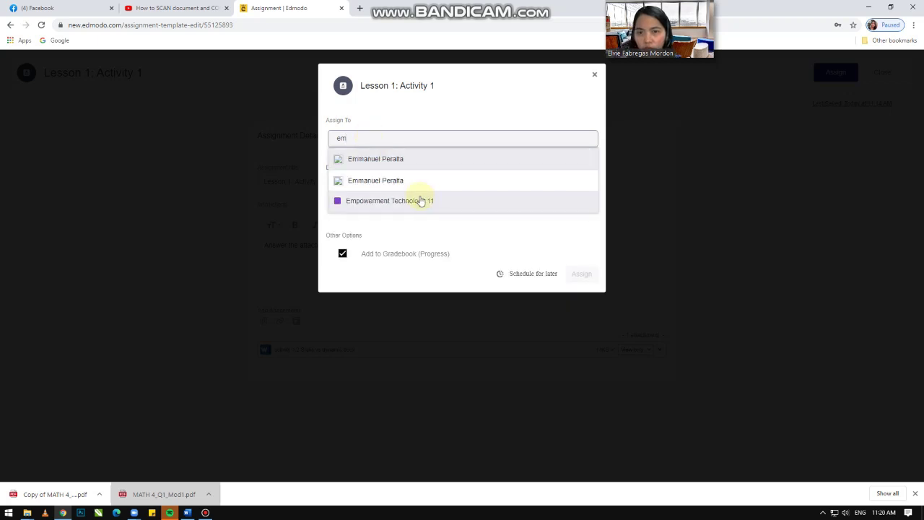
{"action": "left_click", "coordinate": [422, 200]}
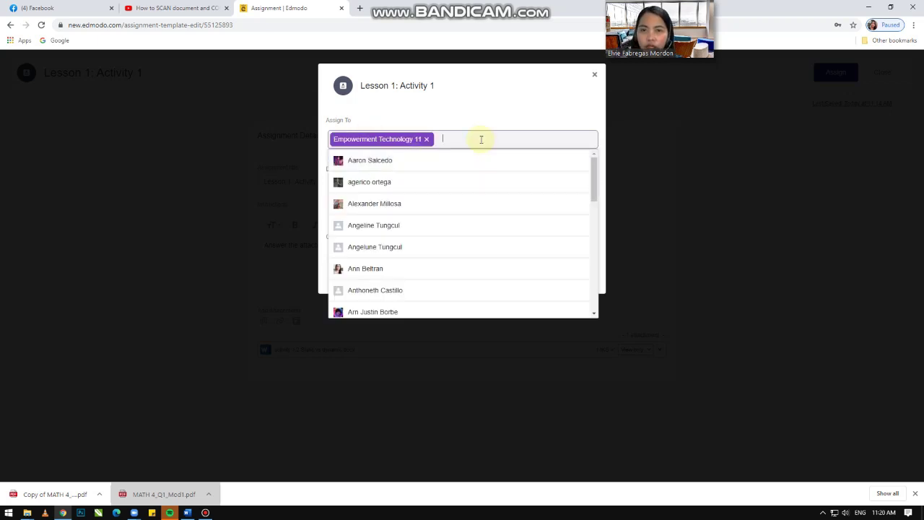
{"action": "left_click", "coordinate": [483, 112]}
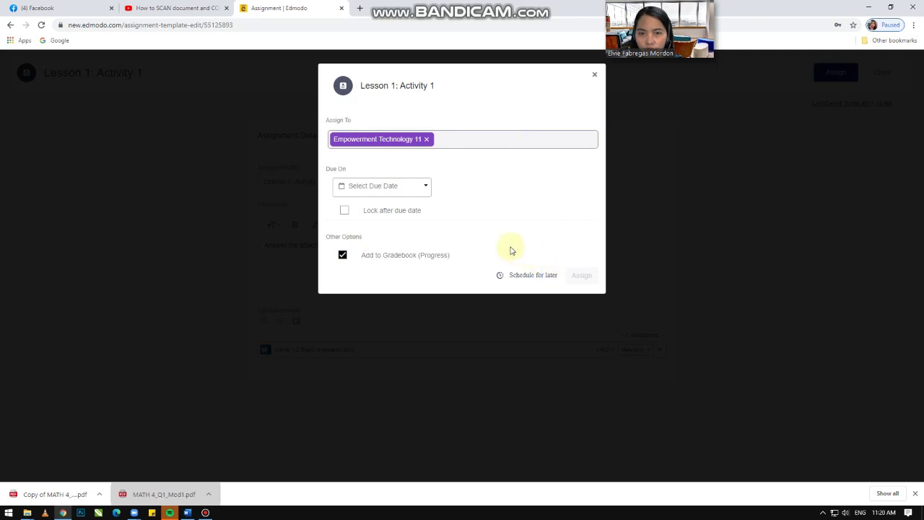
Step: Schedule delivery for 09/16/2020, due 09/22/2020, lock after due date, then close without assigning
{"action": "left_click", "coordinate": [534, 278]}
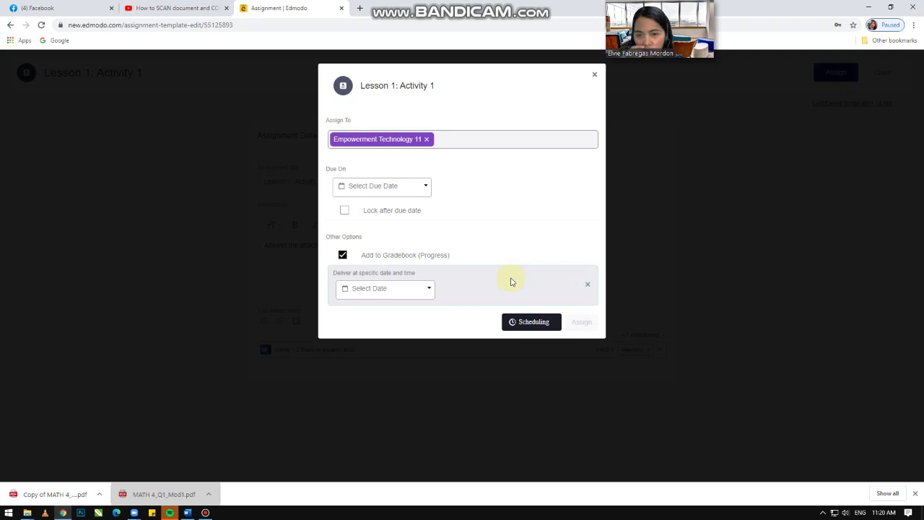
{"action": "left_click", "coordinate": [428, 292]}
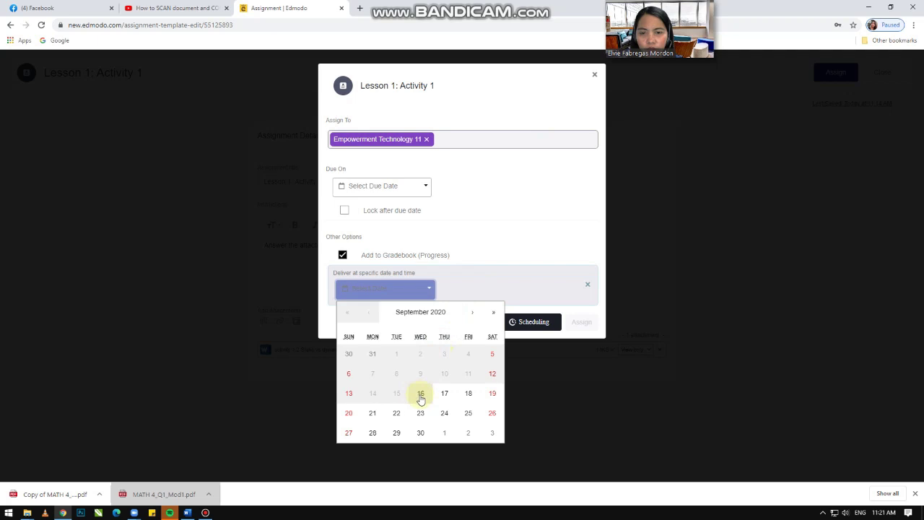
{"action": "left_click", "coordinate": [421, 396]}
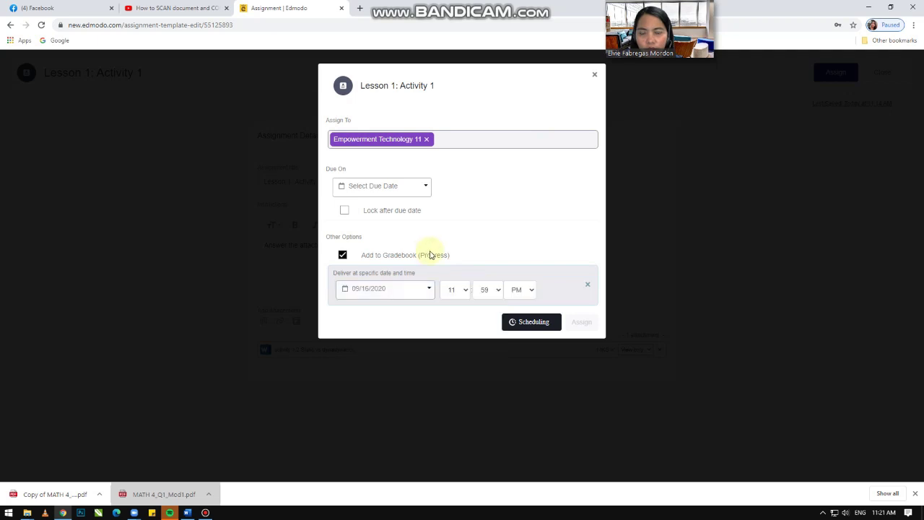
{"action": "left_click", "coordinate": [424, 189]}
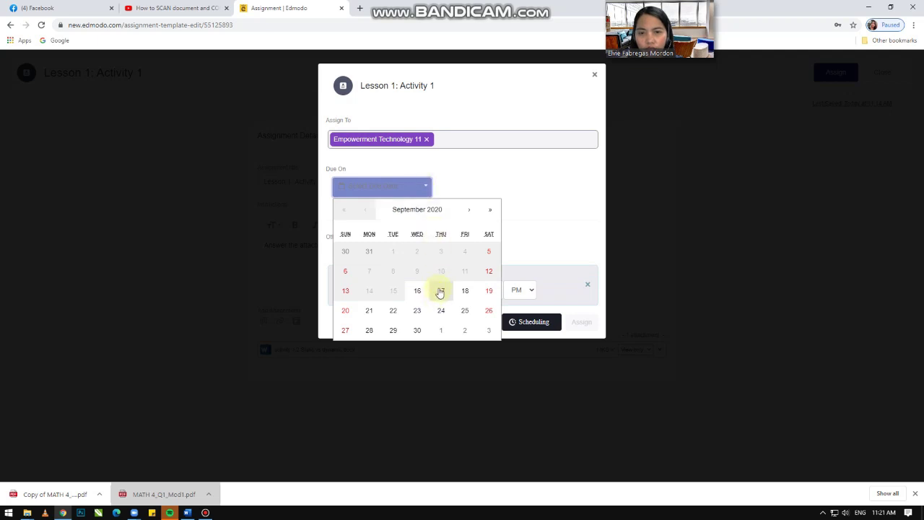
{"action": "left_click", "coordinate": [474, 162]}
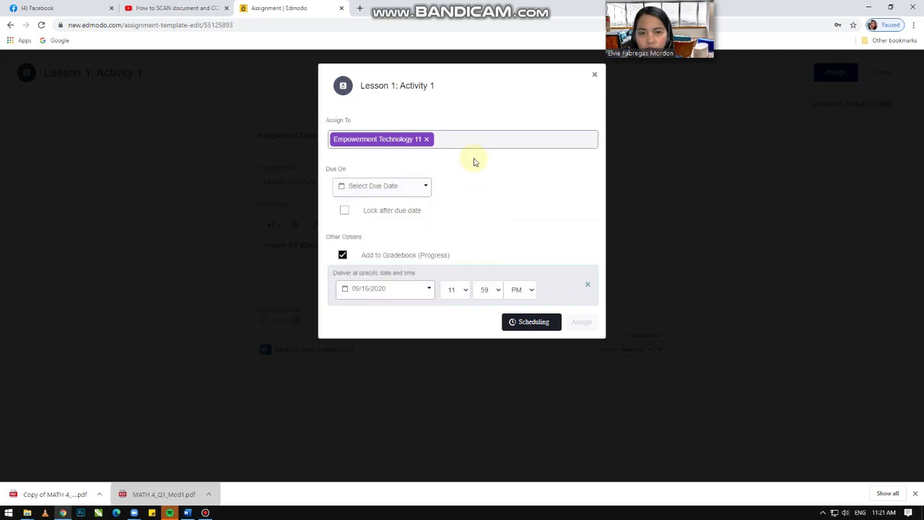
{"action": "left_click", "coordinate": [465, 292]}
{"action": "left_click", "coordinate": [465, 292]}
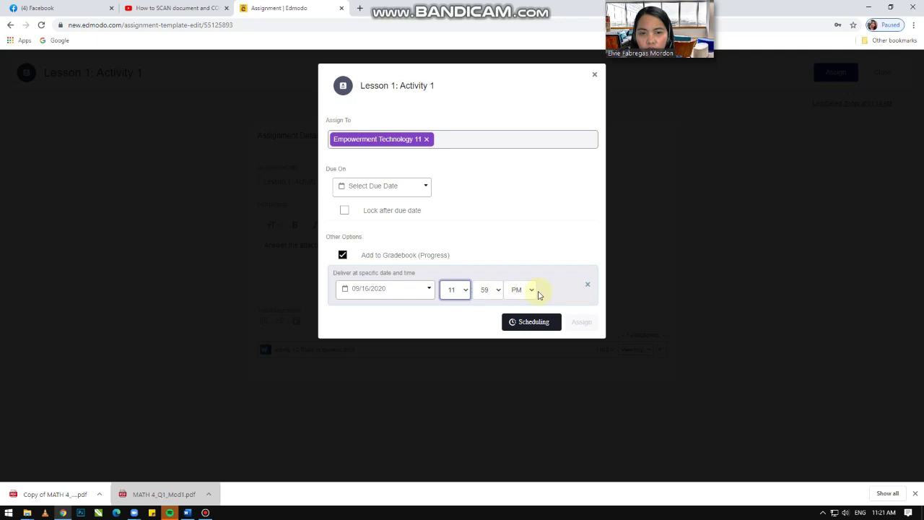
{"action": "left_click", "coordinate": [426, 188]}
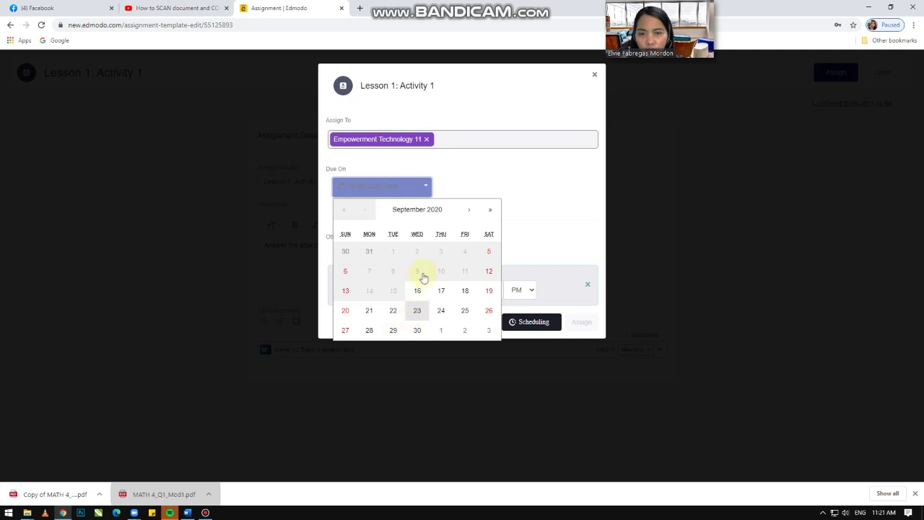
{"action": "left_click", "coordinate": [393, 316]}
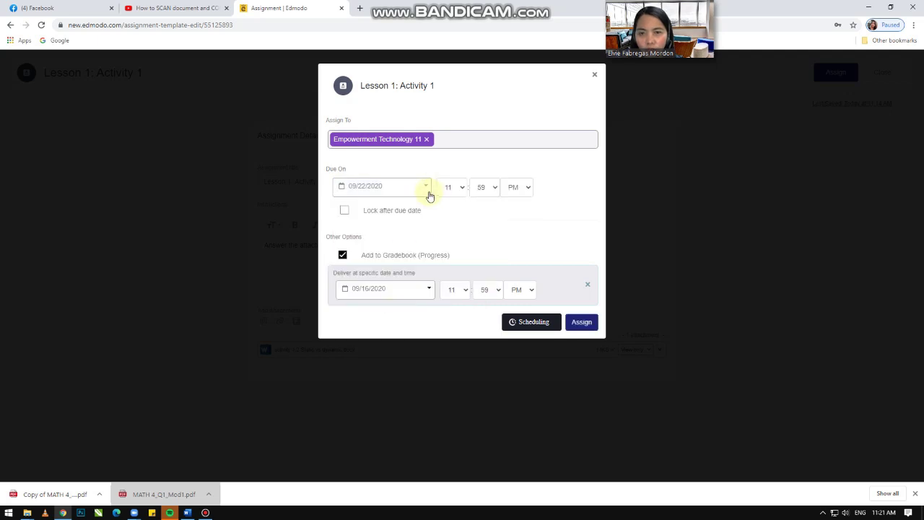
{"action": "left_click", "coordinate": [461, 189]}
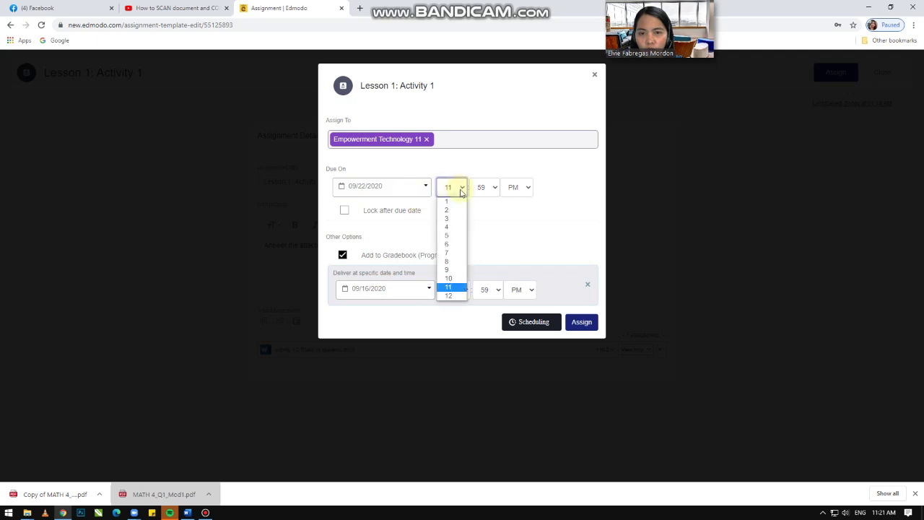
{"action": "left_click", "coordinate": [459, 188]}
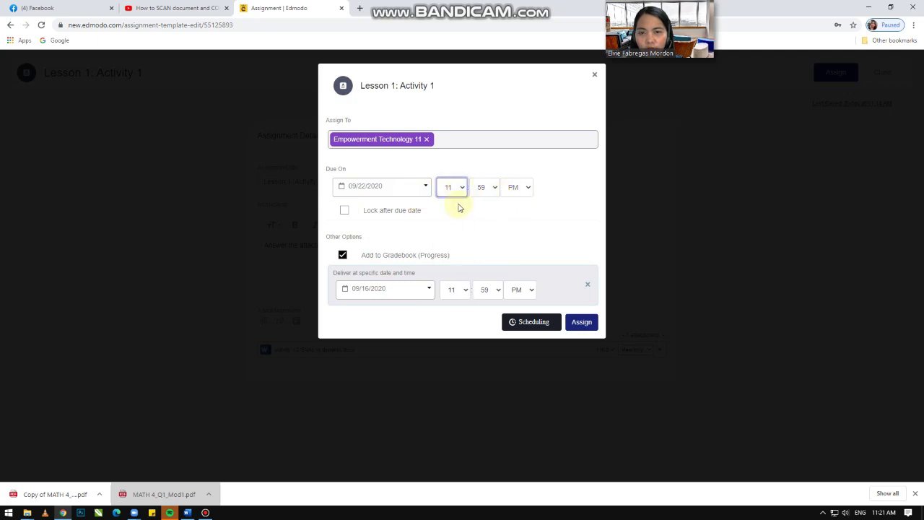
{"action": "left_click", "coordinate": [345, 212]}
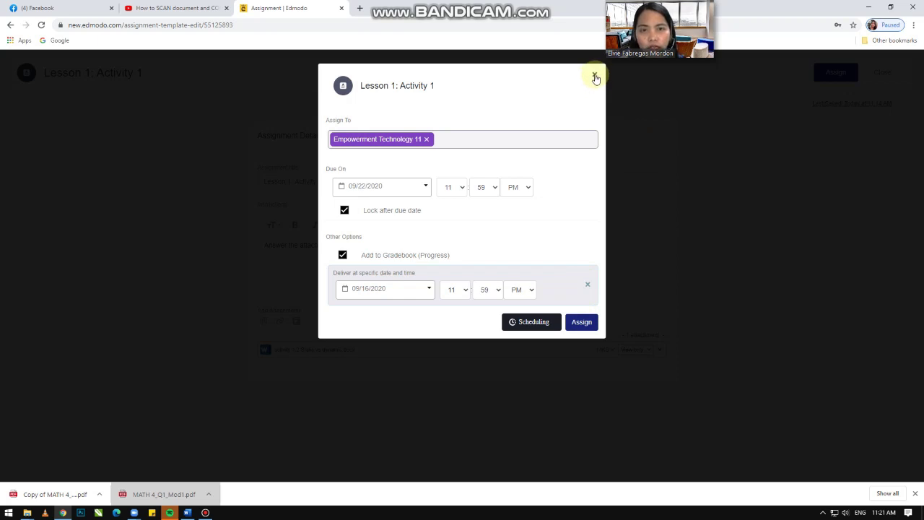
{"action": "left_click", "coordinate": [595, 78]}
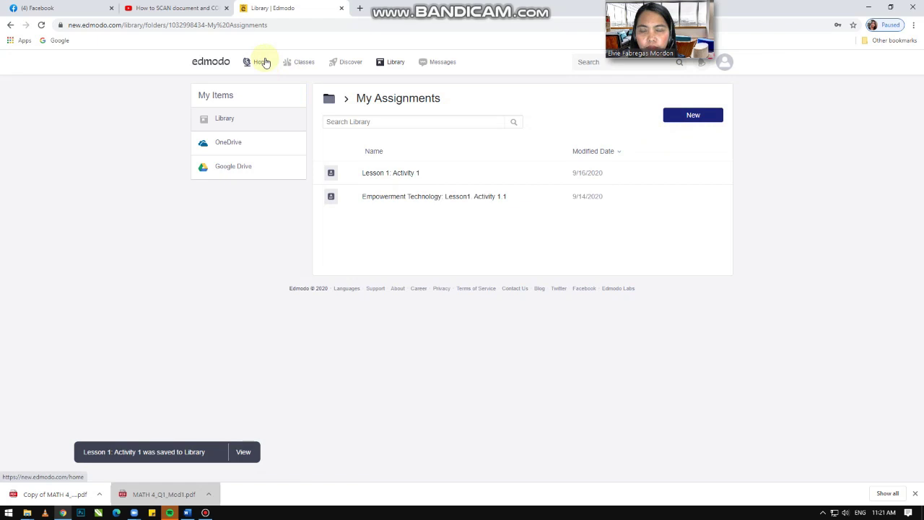
Step: Go via Home and Library to My Assignments and open Lesson 1: Activity 1's actions menu
{"action": "left_click", "coordinate": [261, 62]}
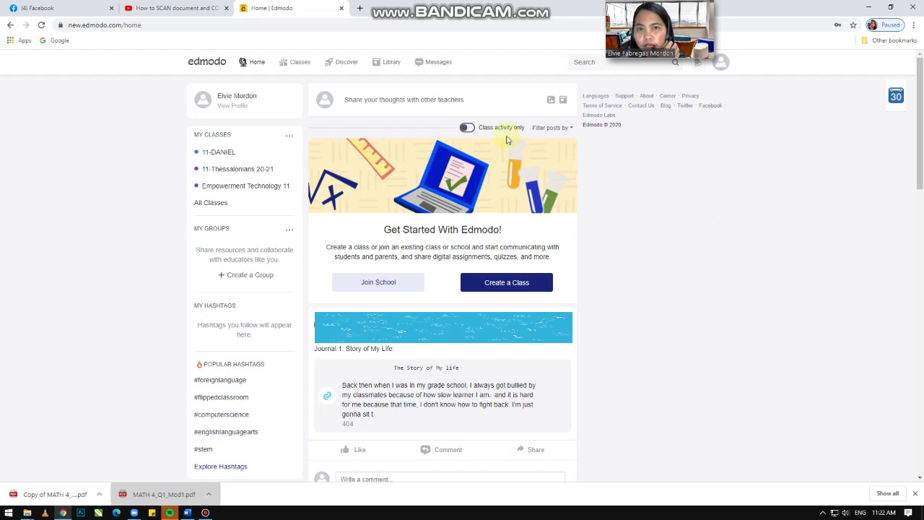
{"action": "left_click", "coordinate": [390, 65]}
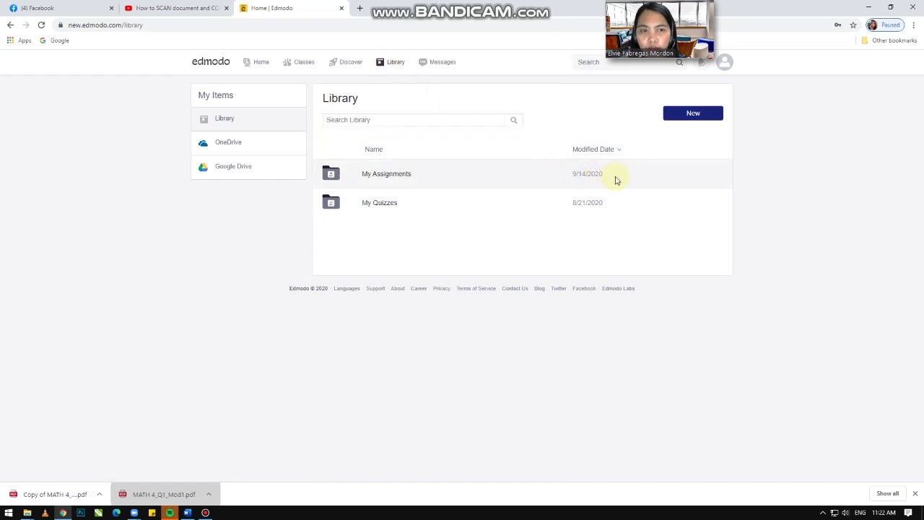
{"action": "left_click", "coordinate": [617, 179]}
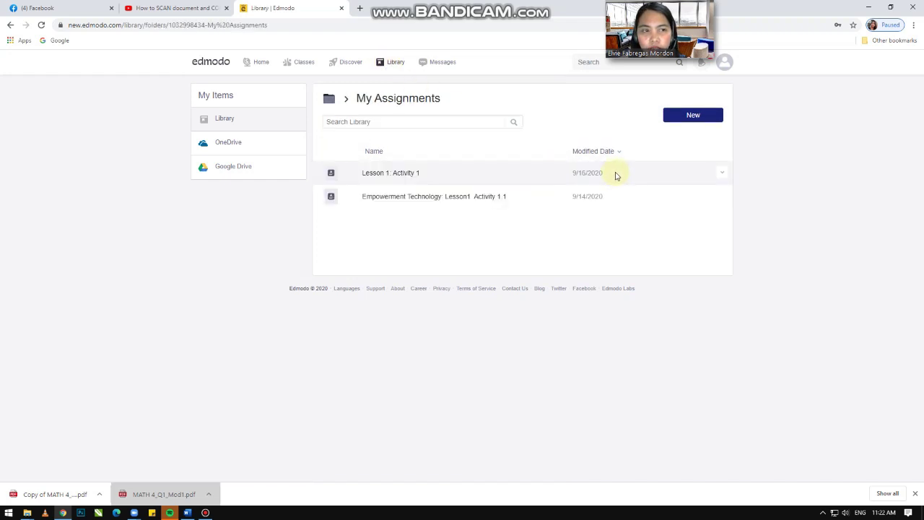
{"action": "left_click", "coordinate": [722, 175]}
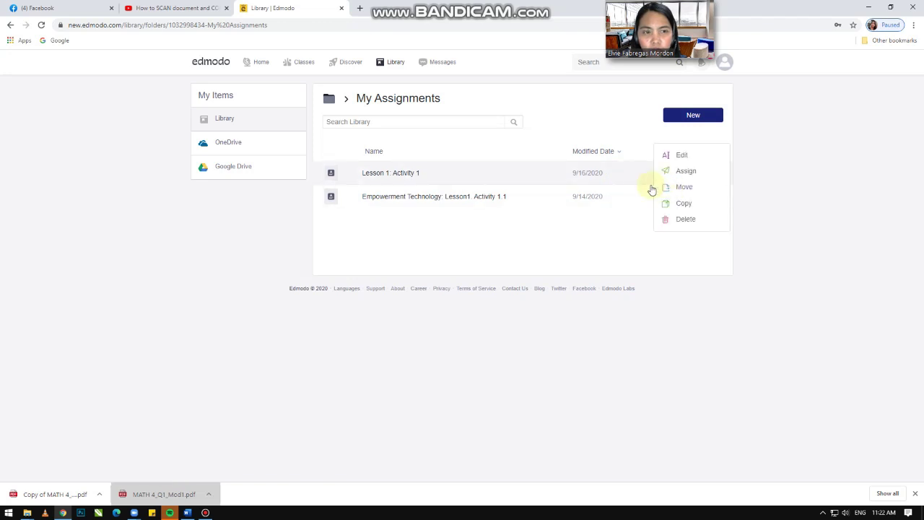
{"action": "left_click", "coordinate": [600, 229]}
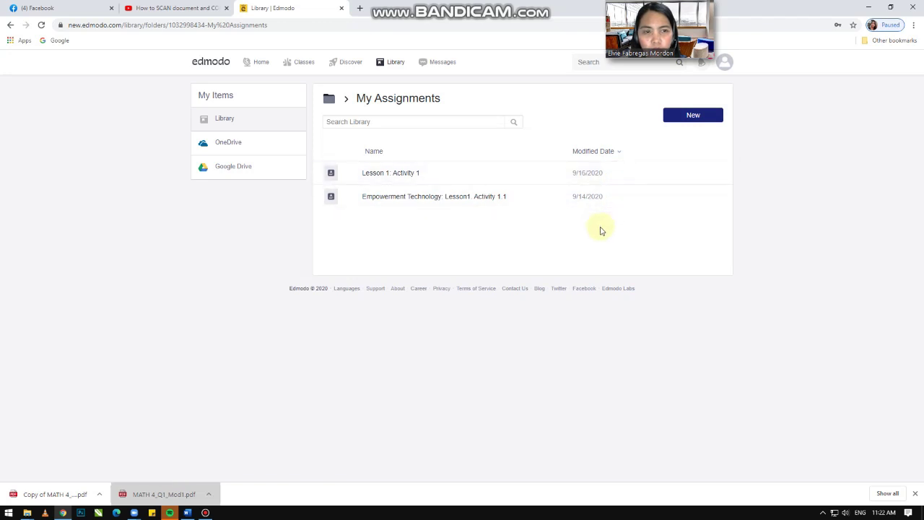
{"action": "left_click", "coordinate": [722, 176]}
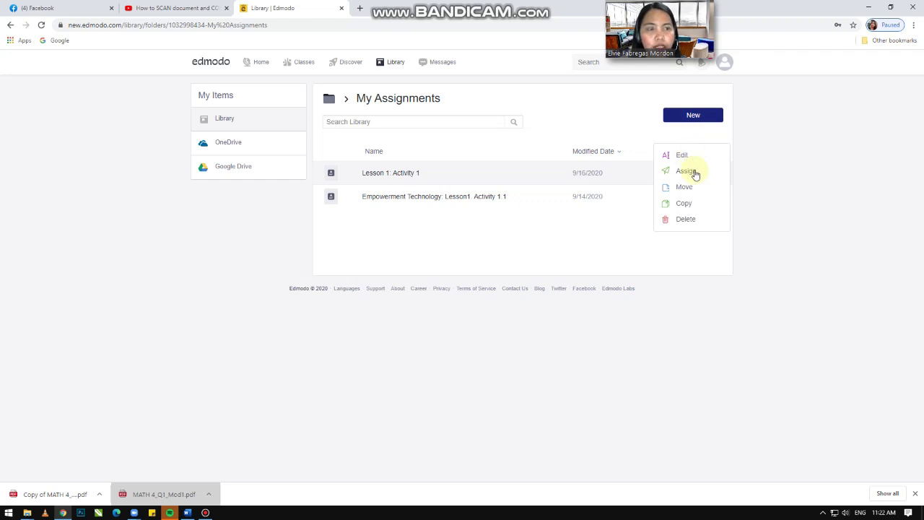
Step: Start assigning Lesson 1: Activity 1 to 11-DANIEL and 11-Thessalonians 20-21
{"action": "left_click", "coordinate": [685, 171]}
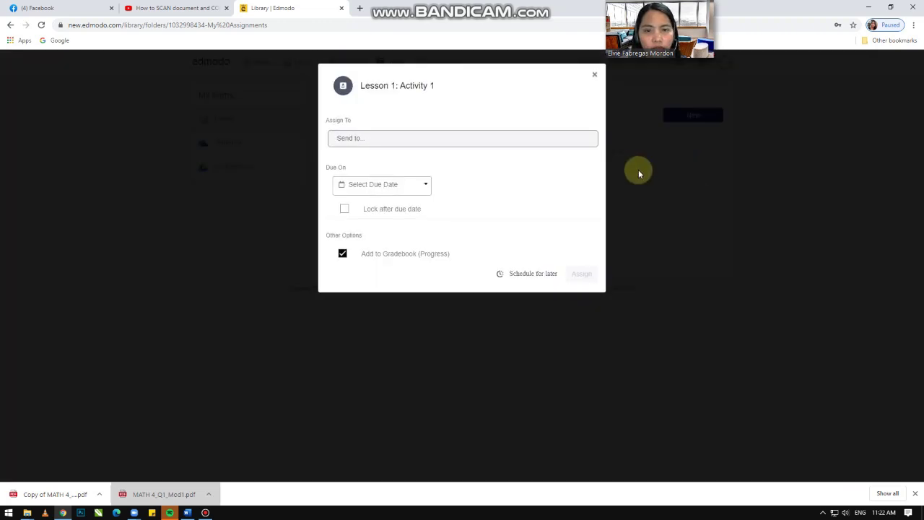
{"action": "left_click", "coordinate": [391, 138]}
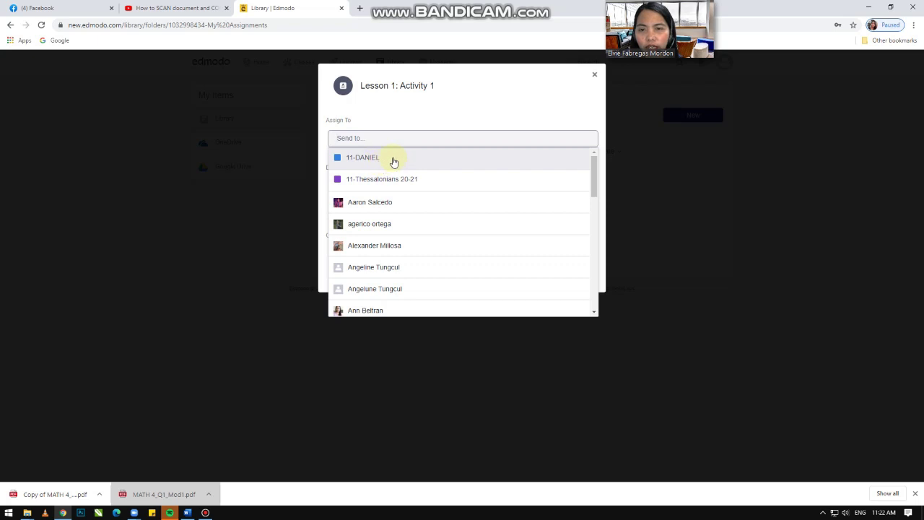
{"action": "left_click", "coordinate": [392, 157]}
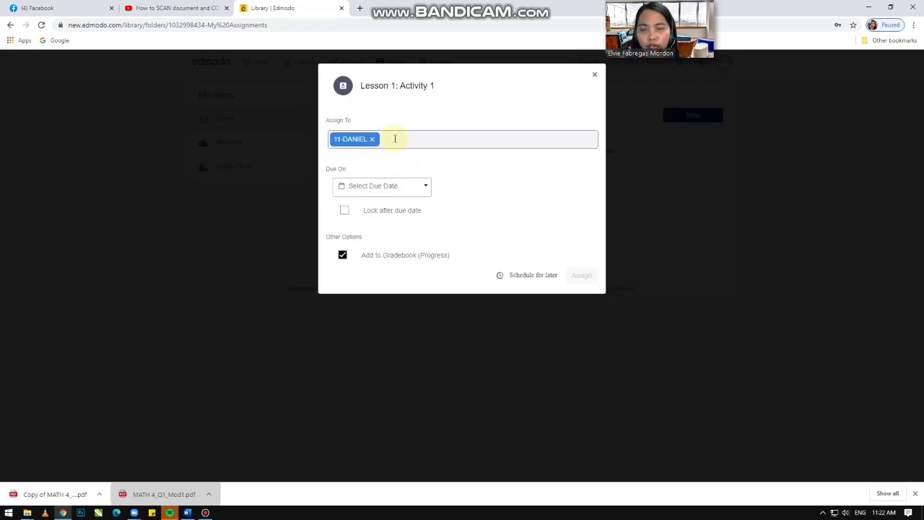
{"action": "left_click", "coordinate": [407, 137]}
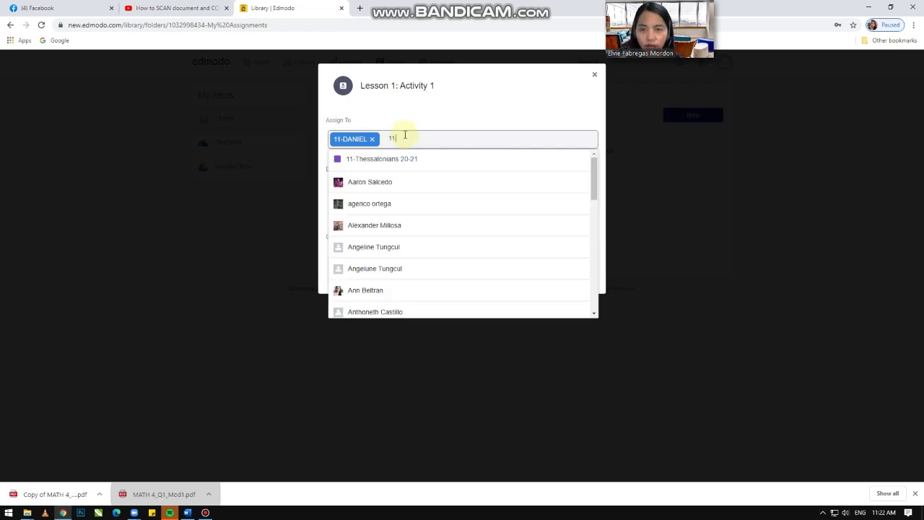
{"action": "left_click", "coordinate": [442, 163]}
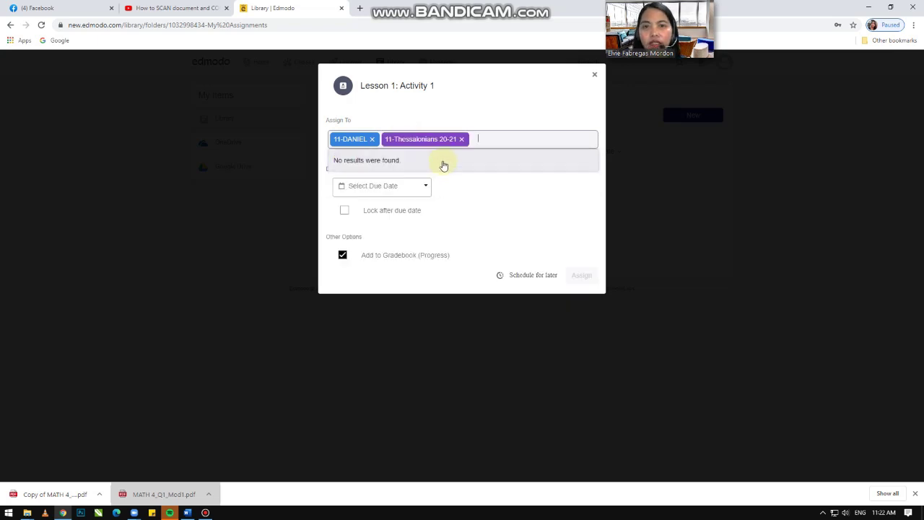
{"action": "left_click", "coordinate": [496, 96]}
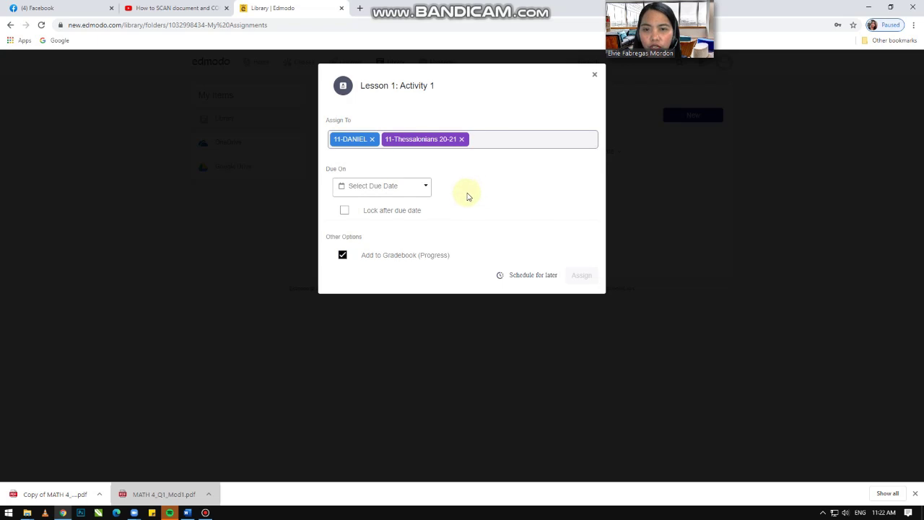
Step: Turn on Schedule for later and check the delivery and due date calendars without choosing dates
{"action": "left_click", "coordinate": [534, 275]}
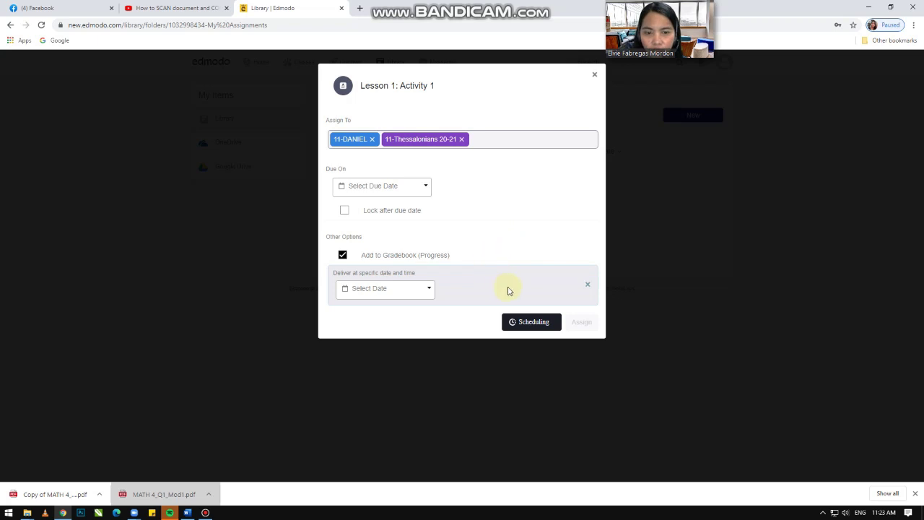
{"action": "left_click", "coordinate": [432, 290]}
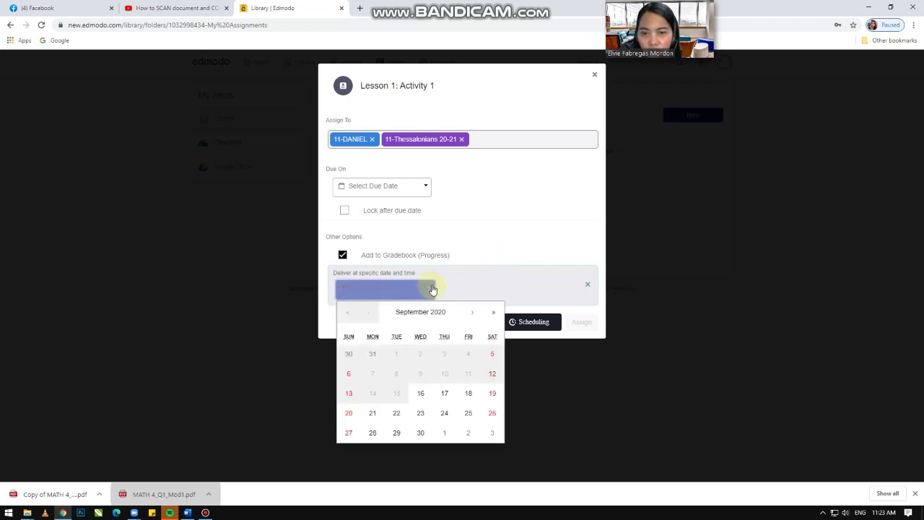
{"action": "left_click", "coordinate": [477, 202]}
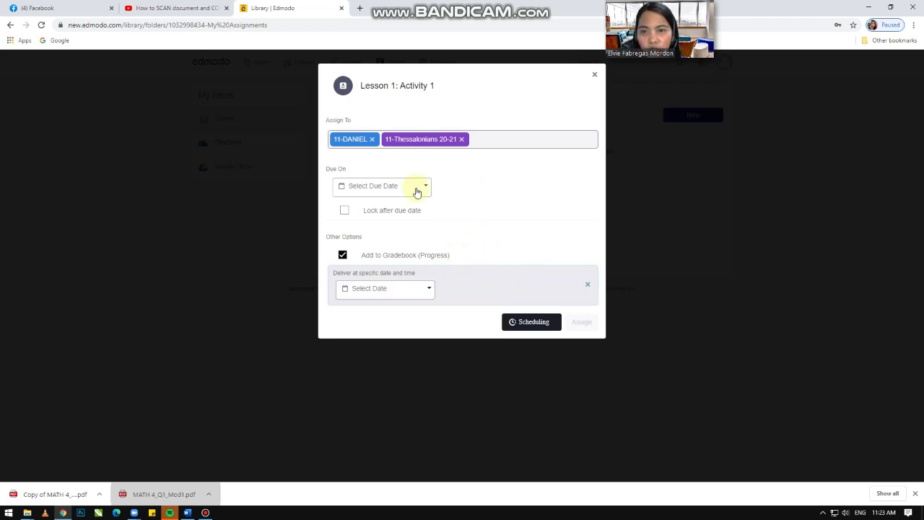
{"action": "left_click", "coordinate": [420, 187]}
{"action": "left_click", "coordinate": [474, 176]}
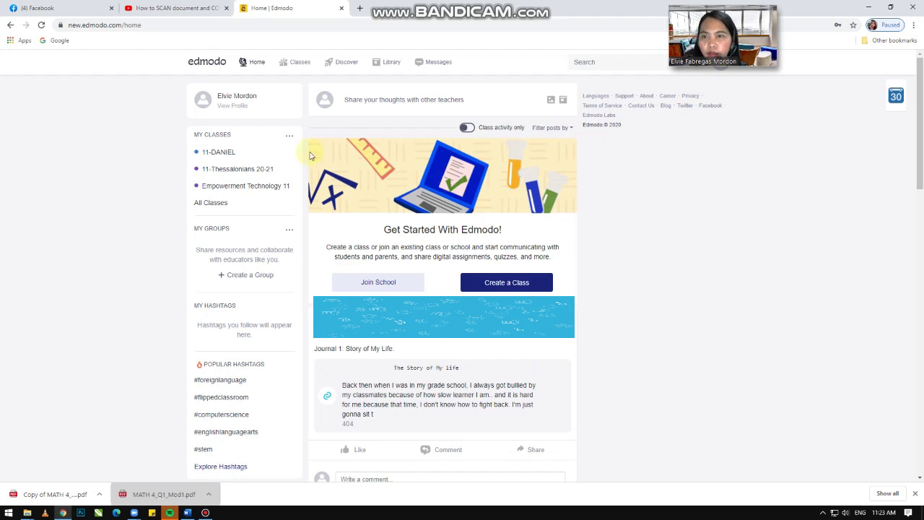
Step: Open Empowerment Technology 11 from Classes and create a new quiz via Create > Quiz > New
{"action": "left_click", "coordinate": [293, 66]}
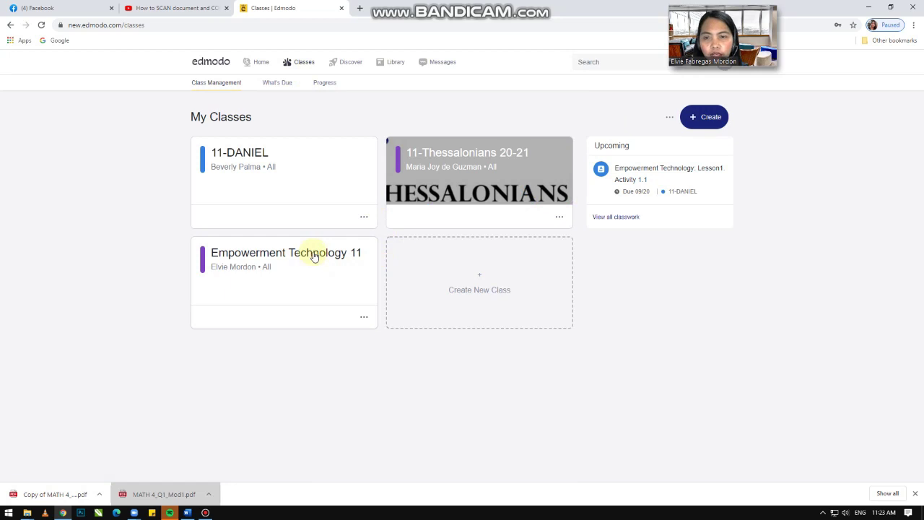
{"action": "left_click", "coordinate": [314, 258]}
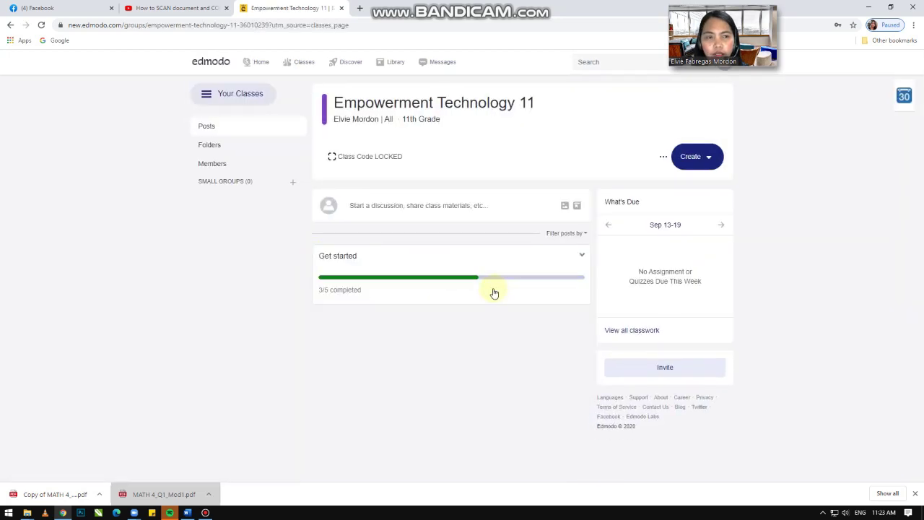
{"action": "left_click", "coordinate": [710, 158]}
{"action": "mouse_move", "coordinate": [693, 215]}
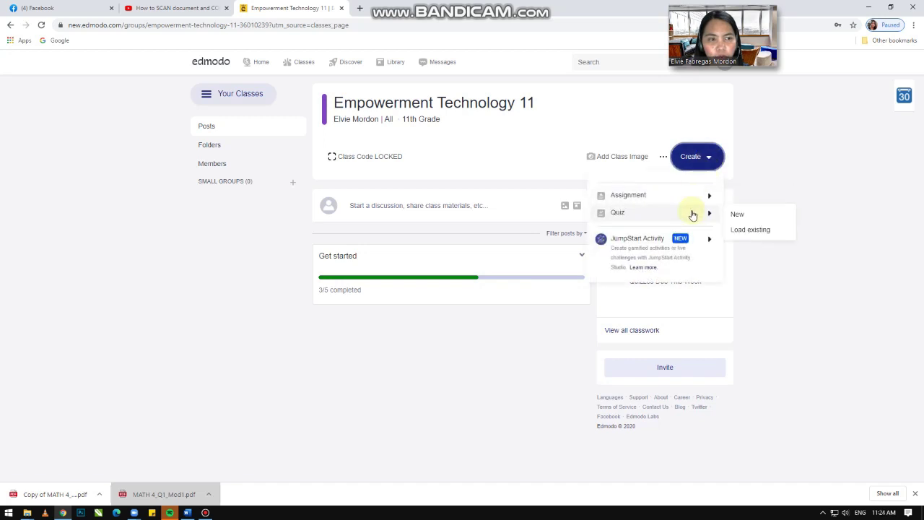
{"action": "left_click", "coordinate": [749, 215]}
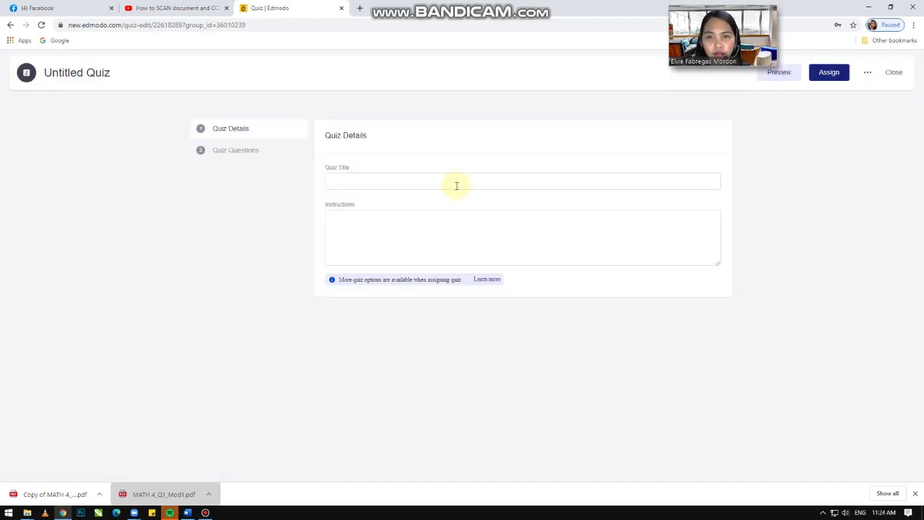
Step: Title the quiz 'First Quarter Exam' and make question 1 True/False
{"action": "left_click", "coordinate": [382, 184]}
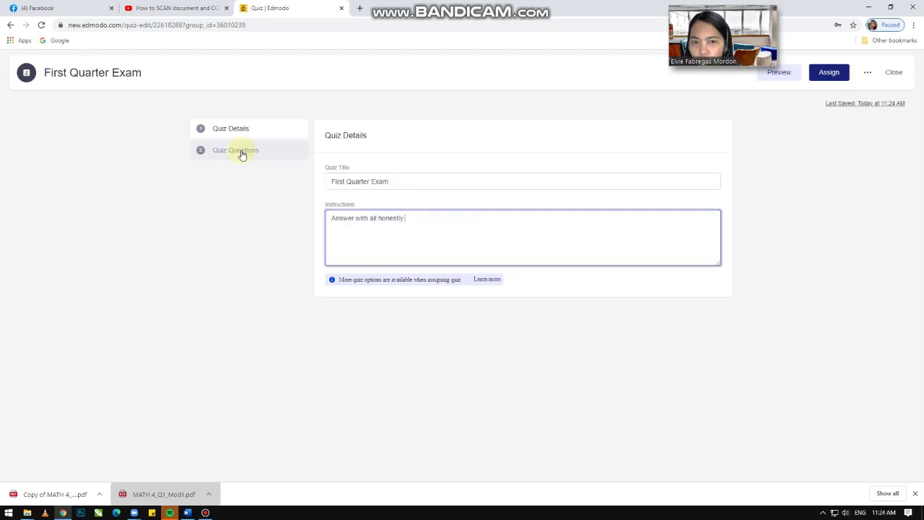
{"action": "left_click", "coordinate": [241, 152]}
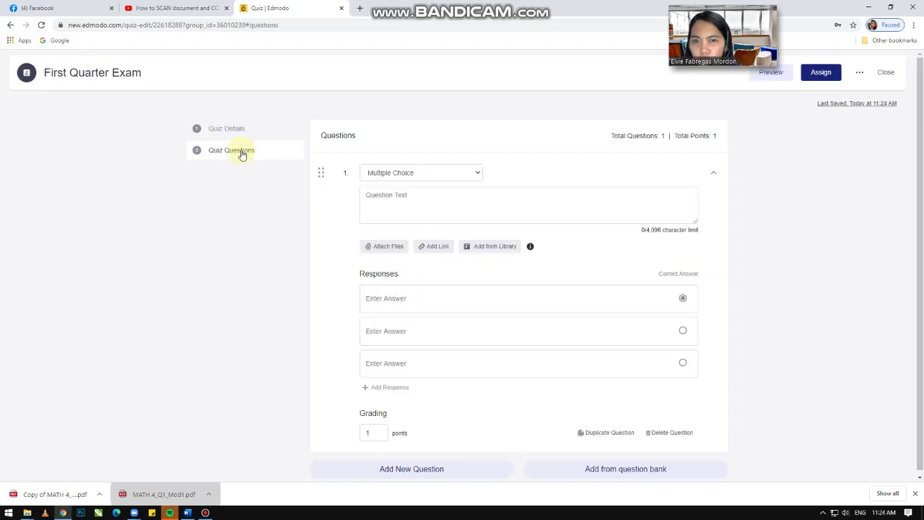
{"action": "left_click", "coordinate": [480, 175]}
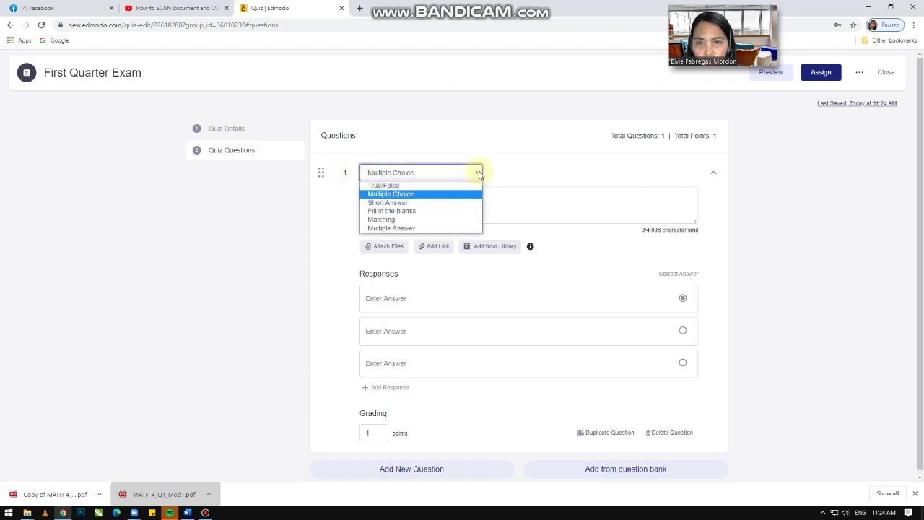
{"action": "left_click", "coordinate": [437, 185]}
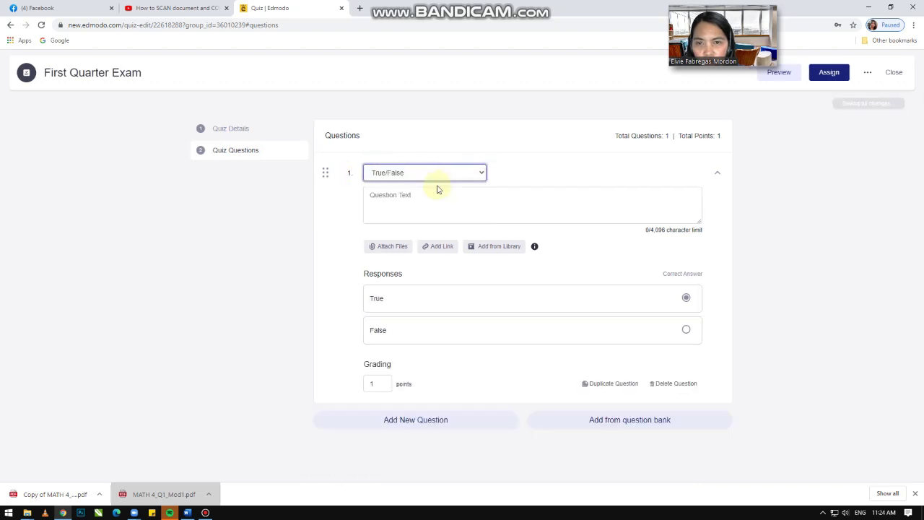
Step: Try the Fill in the blanks, Matching and Multiple Answer question types for question 1
{"action": "left_click", "coordinate": [482, 173]}
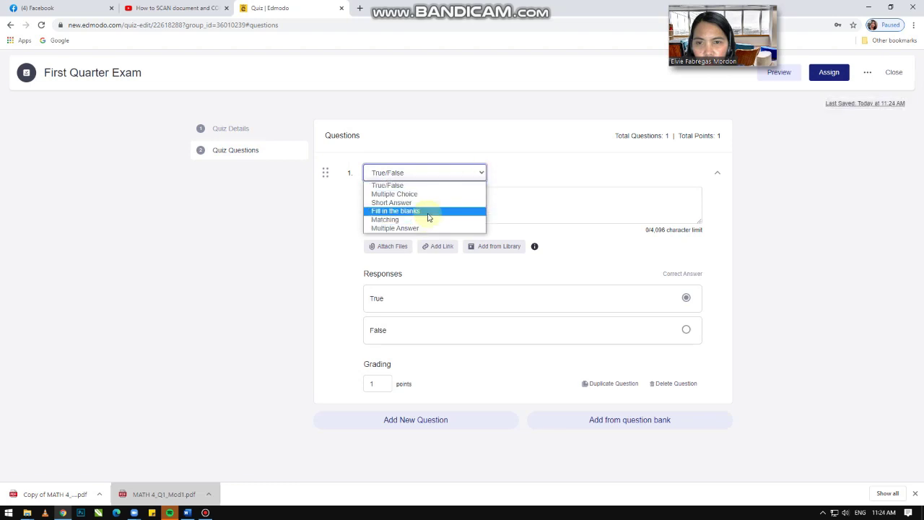
{"action": "left_click", "coordinate": [437, 211]}
{"action": "left_click", "coordinate": [483, 178]}
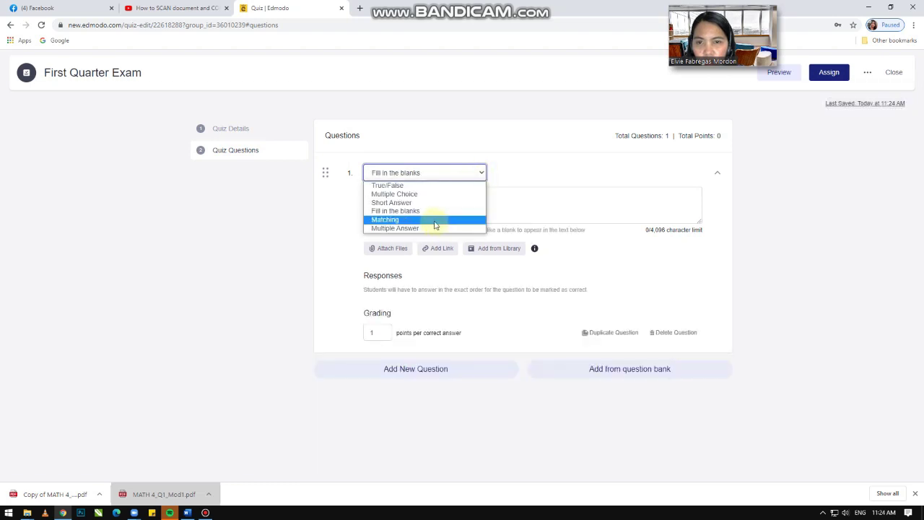
{"action": "left_click", "coordinate": [437, 220]}
{"action": "left_click", "coordinate": [477, 176]}
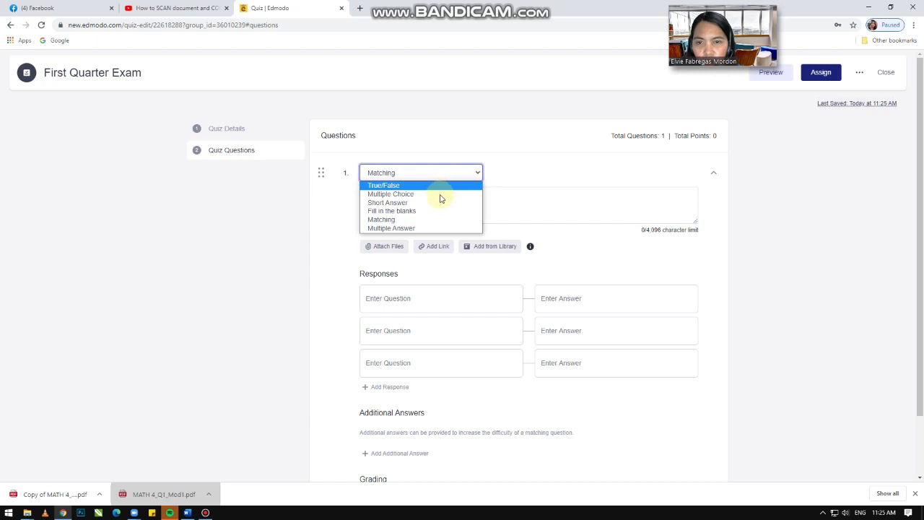
{"action": "left_click", "coordinate": [430, 225]}
Step: Return question 1 to True/False and begin its text 'Jose Rizal is our National Hero'
{"action": "left_click", "coordinate": [479, 173]}
{"action": "left_click", "coordinate": [440, 188]}
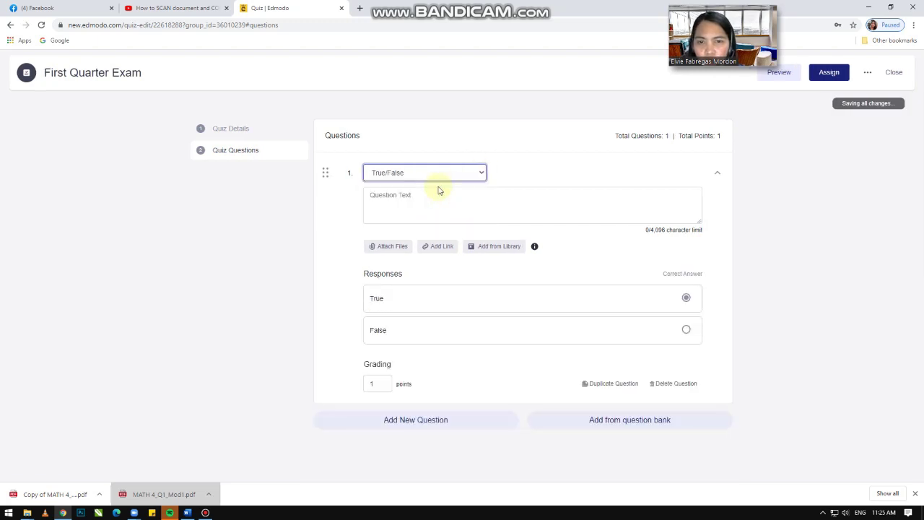
{"action": "left_click", "coordinate": [426, 202]}
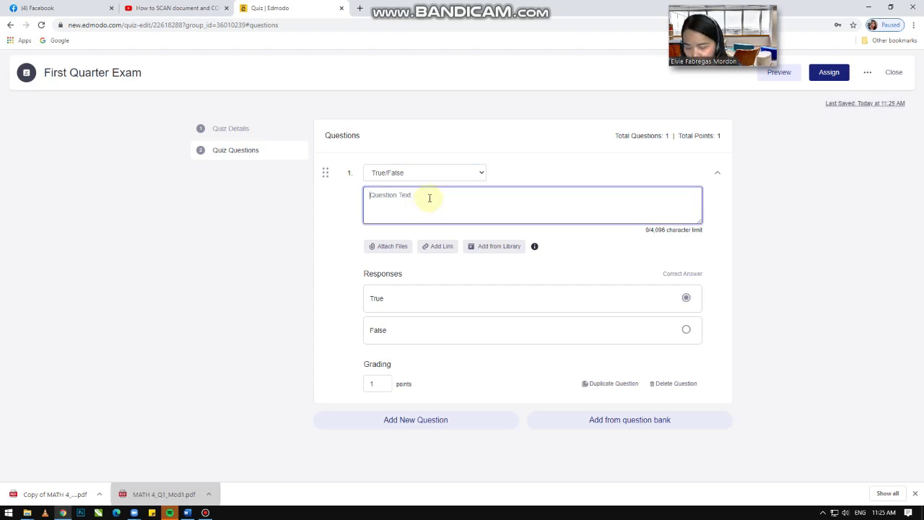
{"action": "type", "text": "."}
{"action": "type", "text": "ose "}
{"action": "type", "text": "Rizal i"}
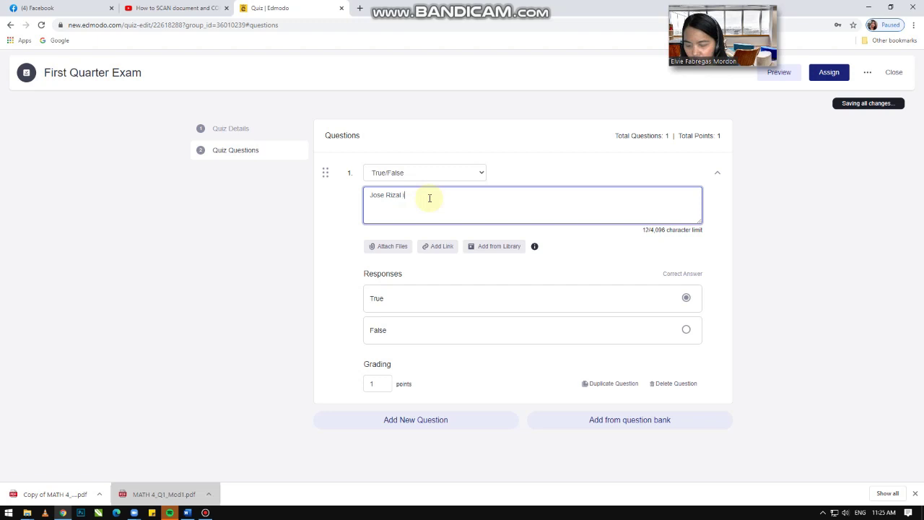
{"action": "type", "text": "s our "}
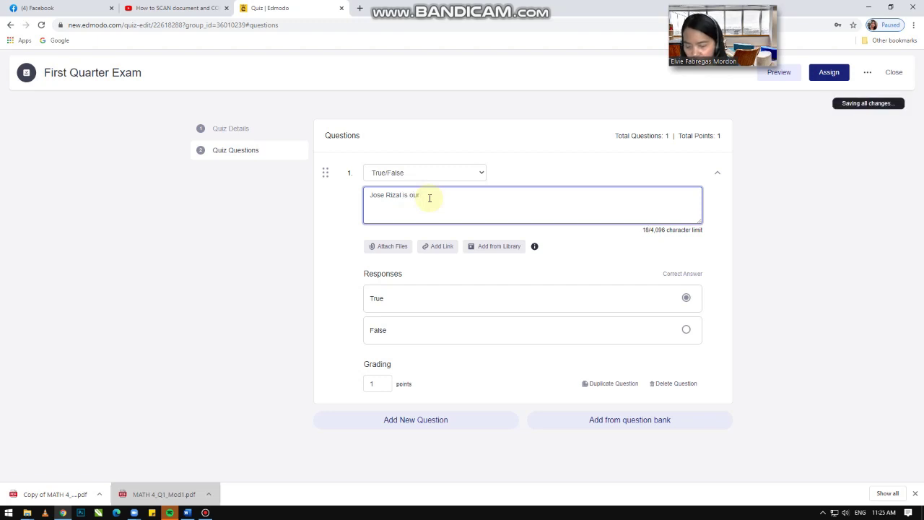
{"action": "type", "text": "Nat"}
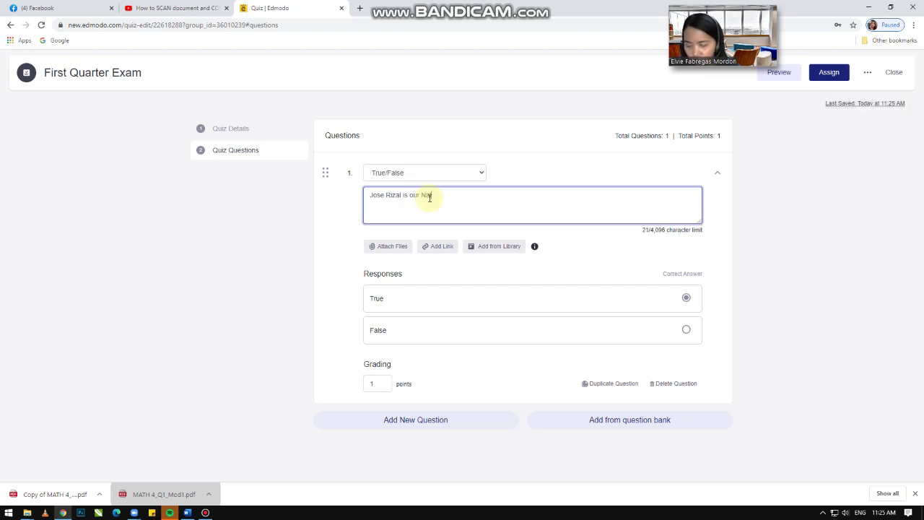
{"action": "type", "text": "ional Hero."}
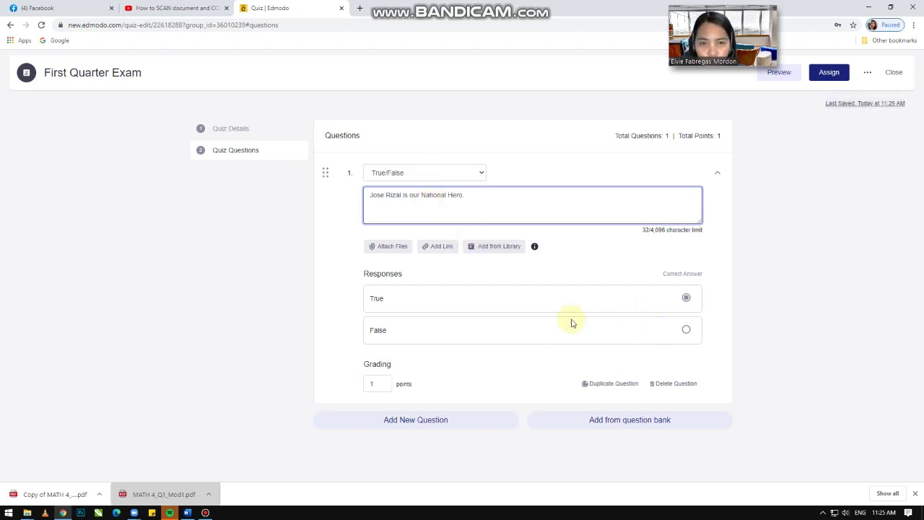
Step: Finish question 1 as 'Jose Rizal is our National Hero', keeping True as correct
{"action": "left_click", "coordinate": [686, 329]}
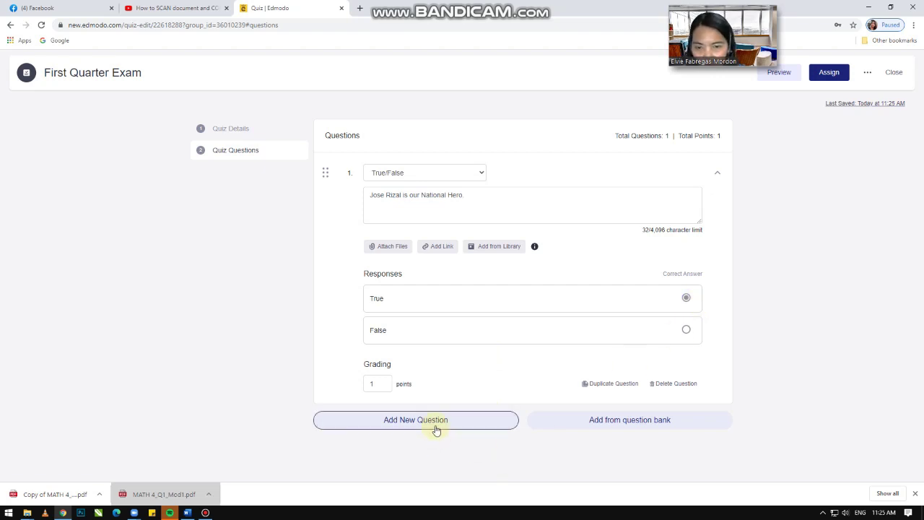
Step: Add question 2 and leave question 1's value at 1 point after trying 2
{"action": "left_click", "coordinate": [435, 428]}
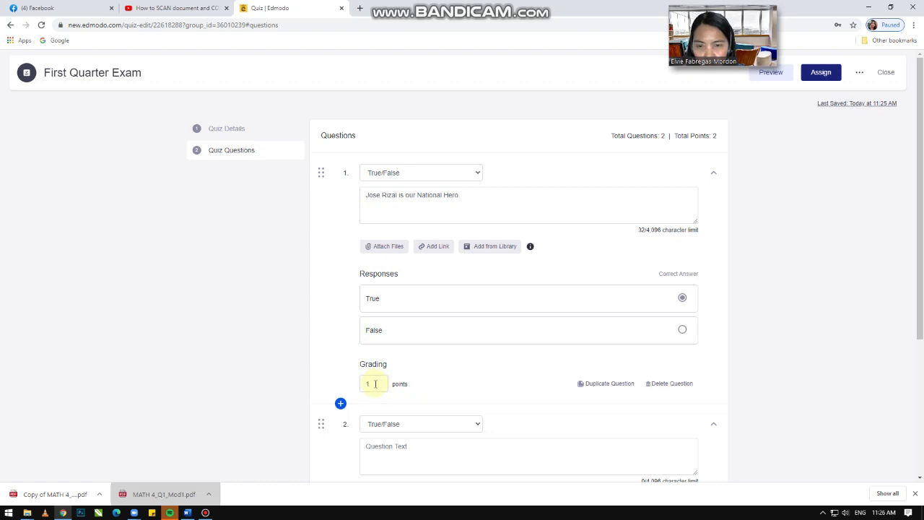
{"action": "left_click_drag", "start_coordinate": [378, 383], "coordinate": [356, 383]}
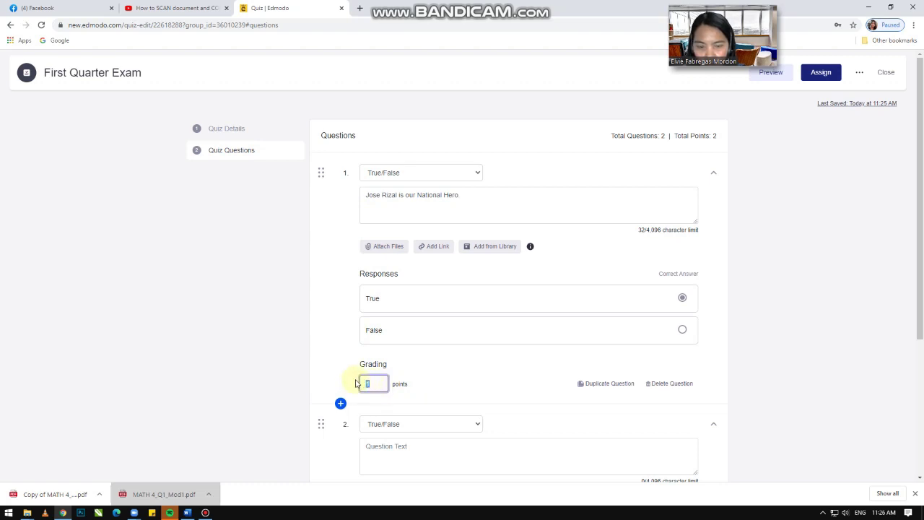
{"action": "type", "text": "2"}
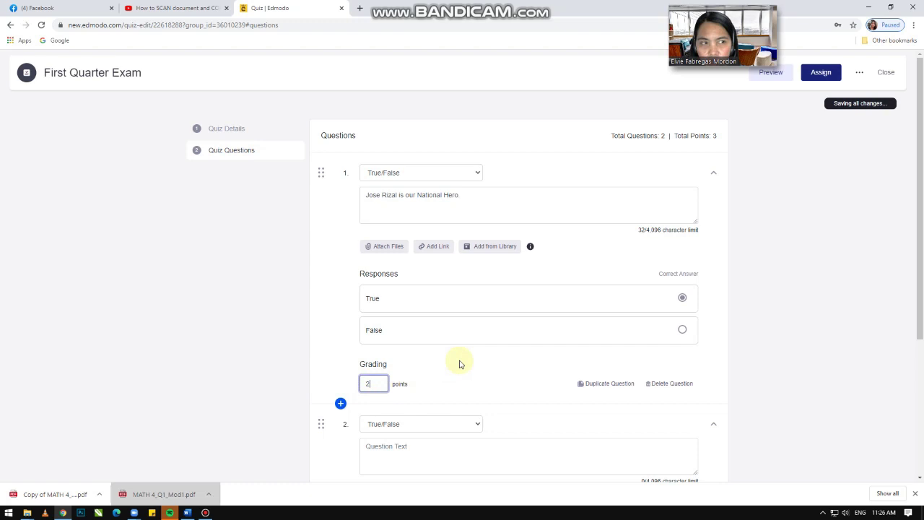
{"action": "left_click_drag", "start_coordinate": [377, 383], "coordinate": [330, 382]}
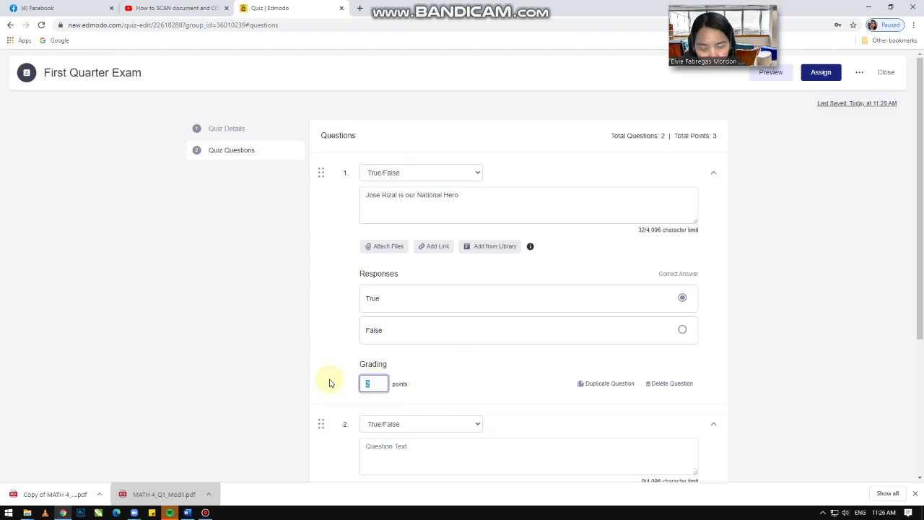
{"action": "left_click", "coordinate": [477, 377]}
{"action": "scroll", "coordinate": [478, 378], "scroll_direction": "down", "scroll_amount": 1}
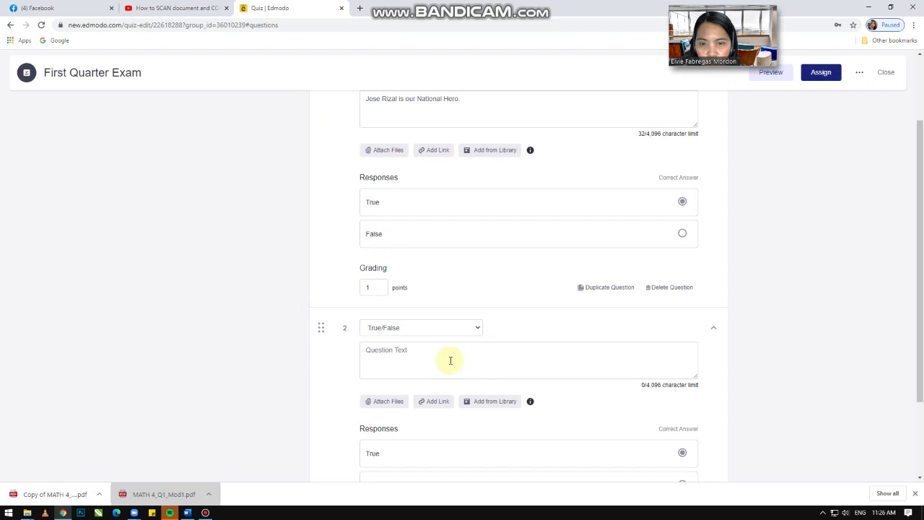
Step: Make question 2 Multiple Choice asking 'Who is our National hero'
{"action": "left_click", "coordinate": [477, 330]}
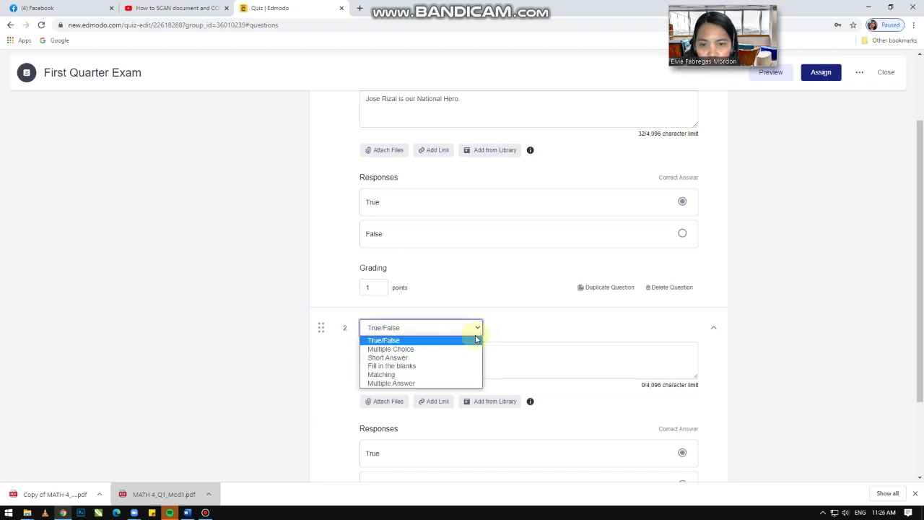
{"action": "left_click", "coordinate": [415, 349]}
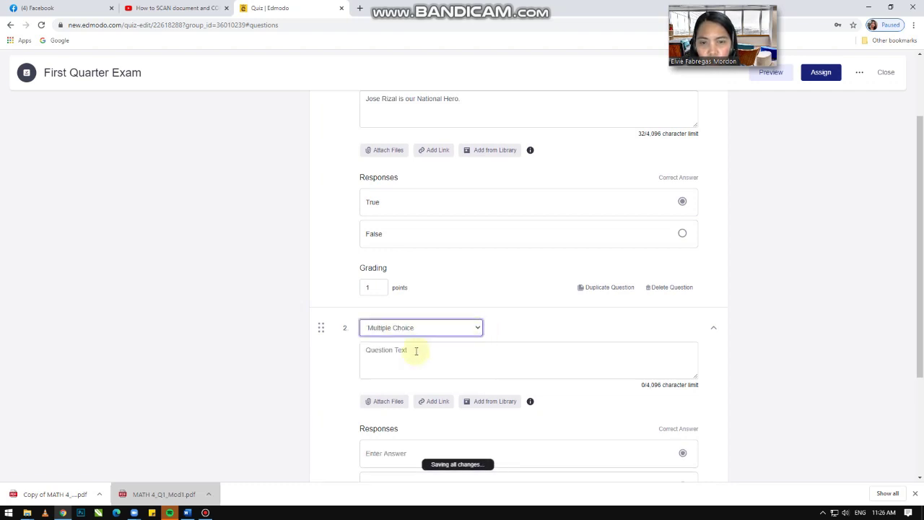
{"action": "scroll", "coordinate": [438, 349], "scroll_direction": "down", "scroll_amount": 1}
{"action": "left_click", "coordinate": [400, 309]}
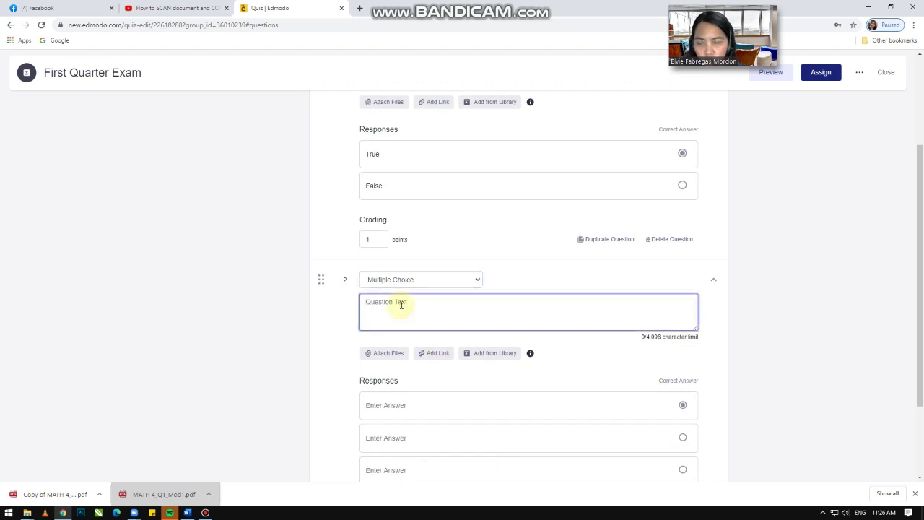
{"action": "type", "text": "Who is ou"}
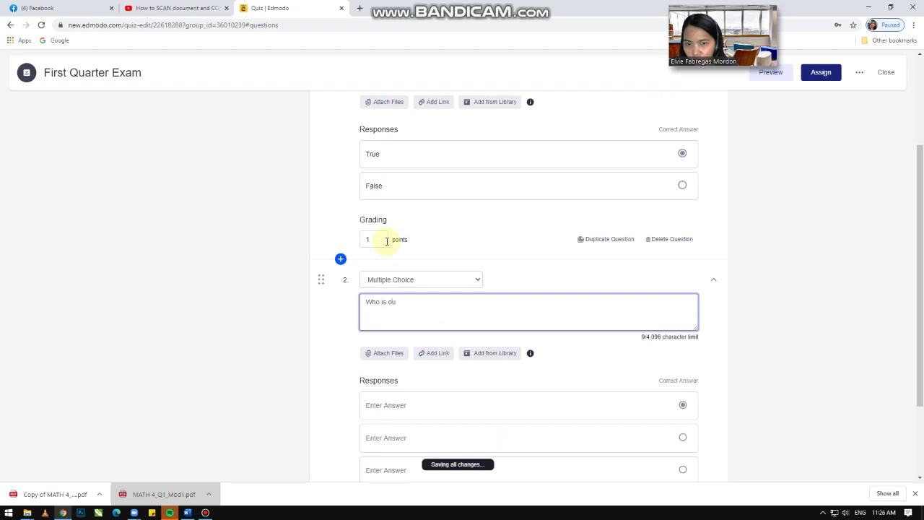
{"action": "type", "text": "r National hero?"}
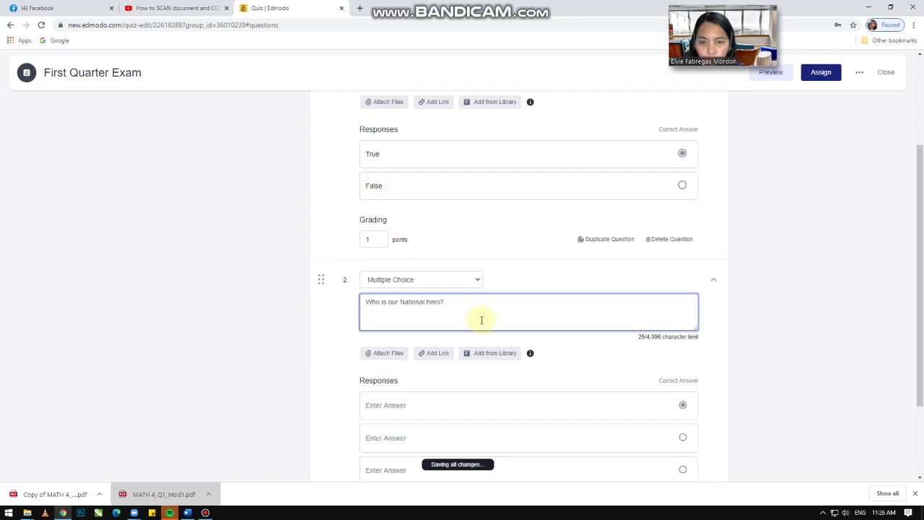
Step: Enter choices ANdres, Apolinario Mabini and Jose Rizal, mark Jose Rizal correct, and add question 3
{"action": "scroll", "coordinate": [476, 318], "scroll_direction": "down", "scroll_amount": 1}
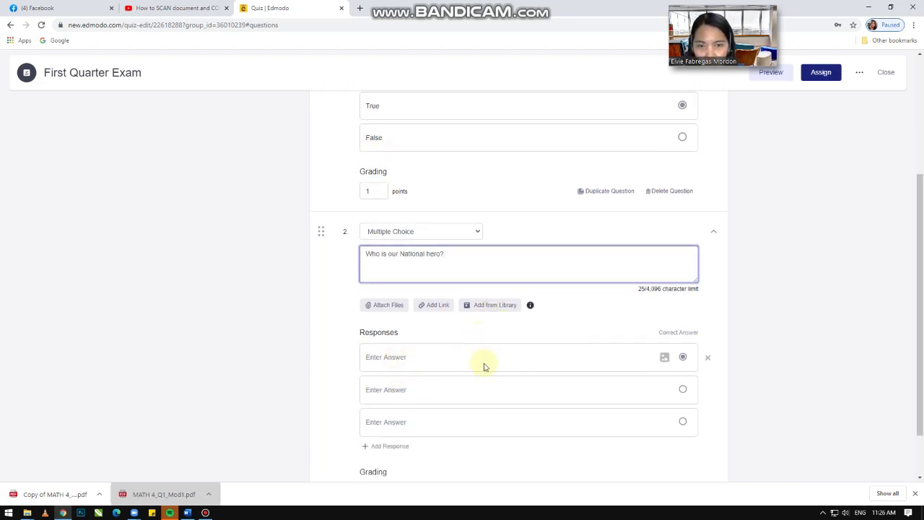
{"action": "left_click", "coordinate": [420, 357]}
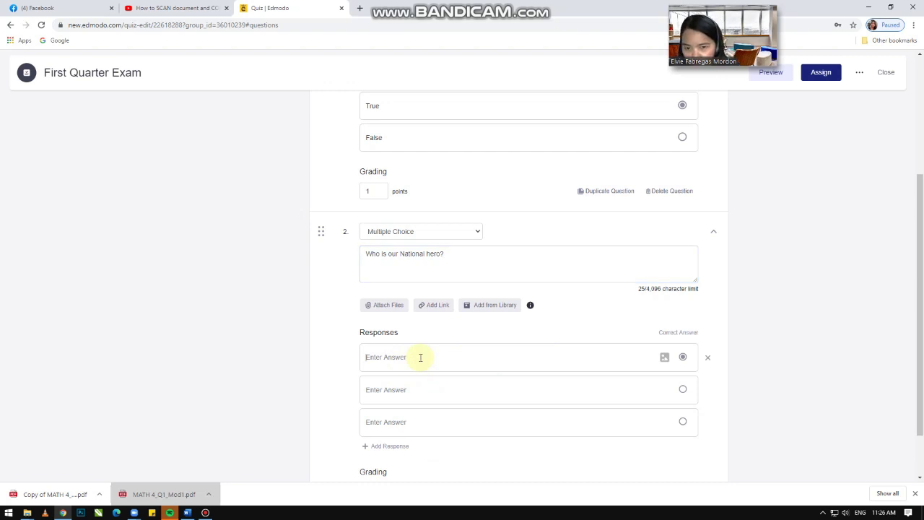
{"action": "type", "text": "ANdress Bonifacio"}
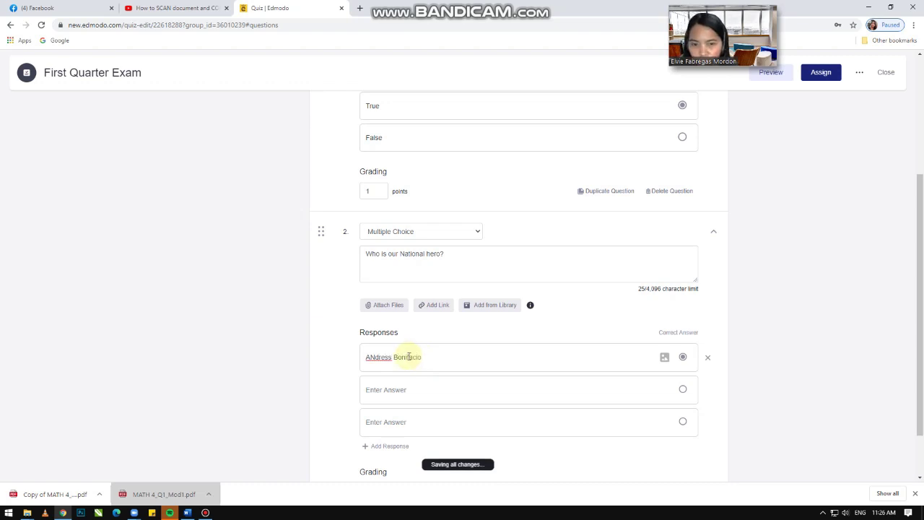
{"action": "left_click", "coordinate": [396, 389]}
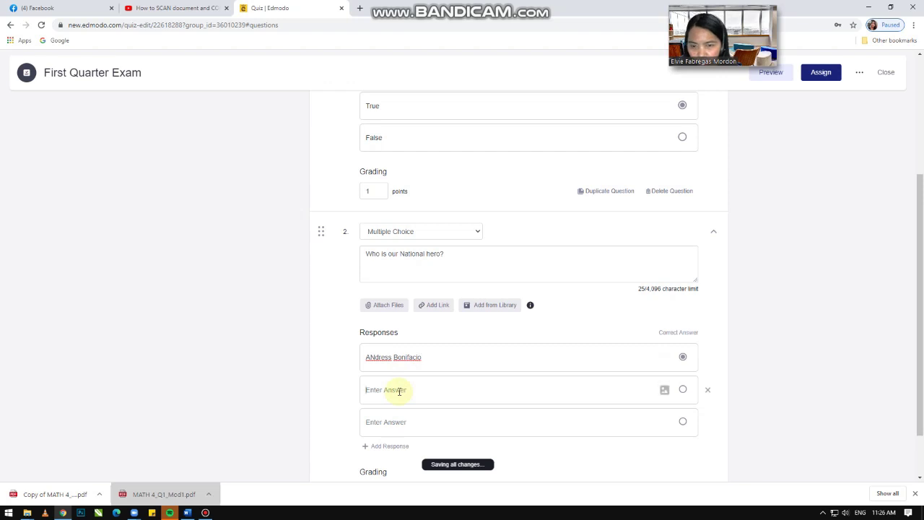
{"action": "type", "text": "Apo"}
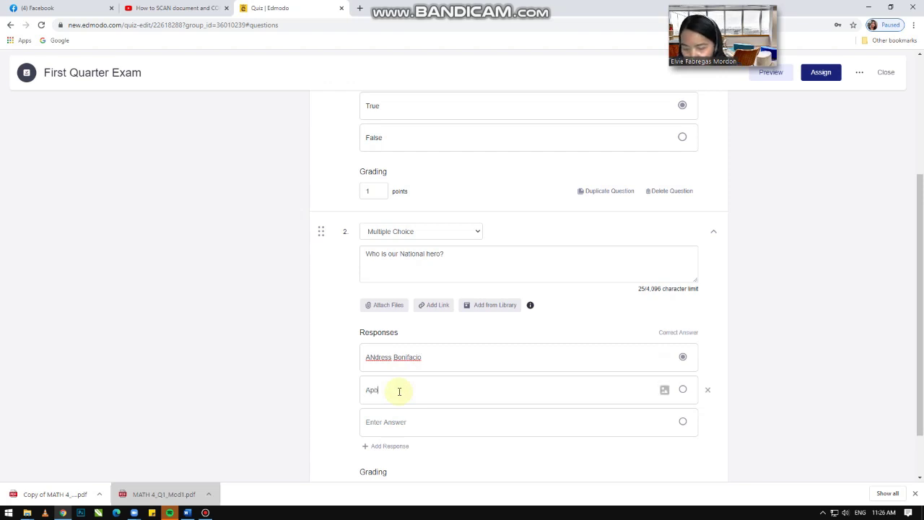
{"action": "type", "text": "linario"}
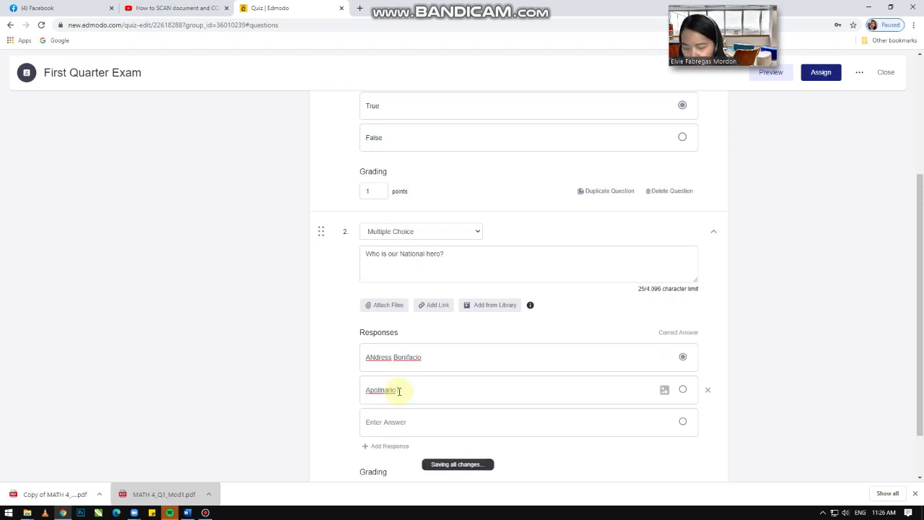
{"action": "type", "text": " Mabini"}
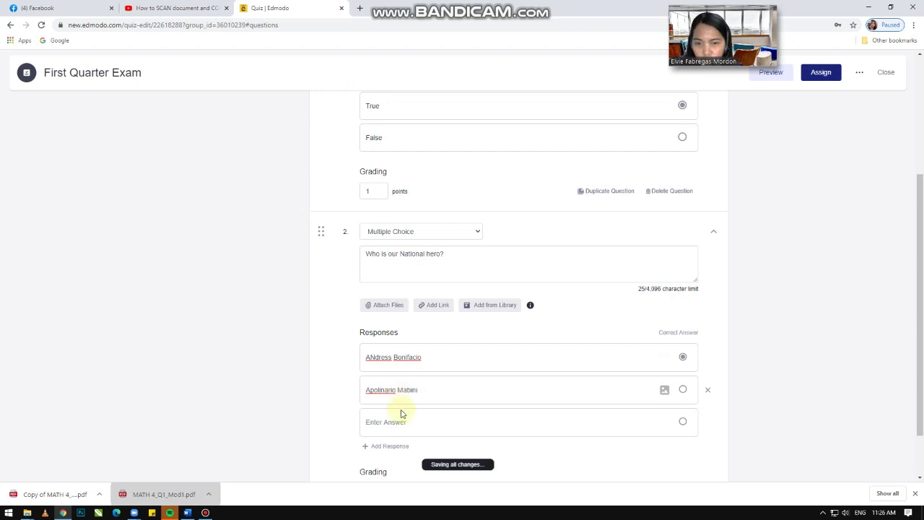
{"action": "left_click", "coordinate": [386, 415]}
{"action": "type", "text": "Jo"}
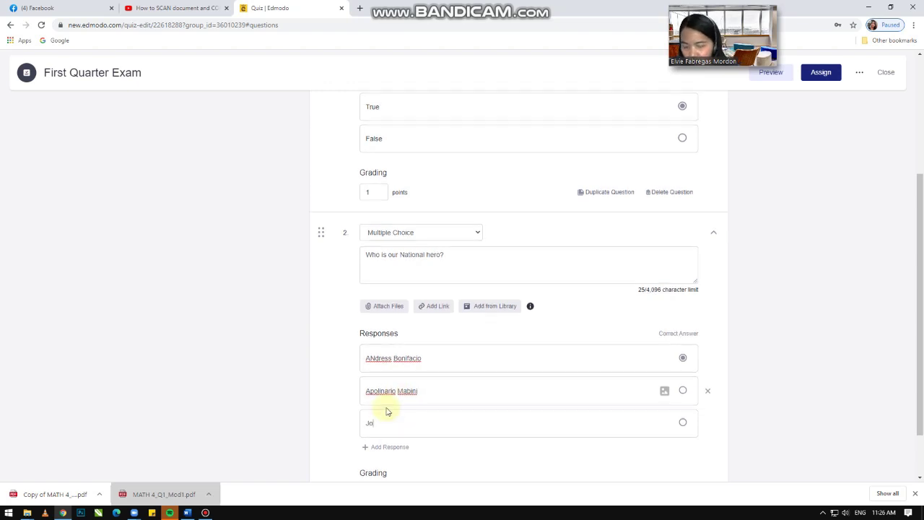
{"action": "type", "text": "se Rizal"}
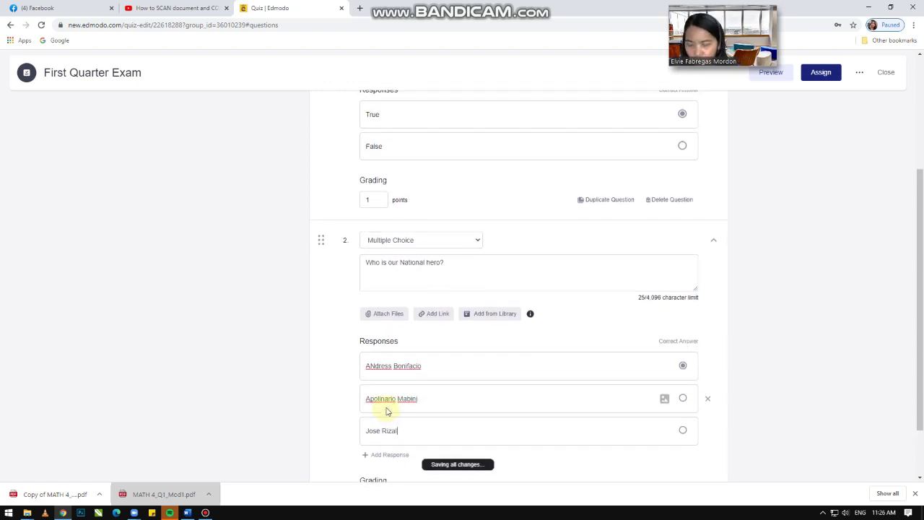
{"action": "left_click", "coordinate": [683, 431]}
{"action": "scroll", "coordinate": [512, 419], "scroll_direction": "down", "scroll_amount": 1}
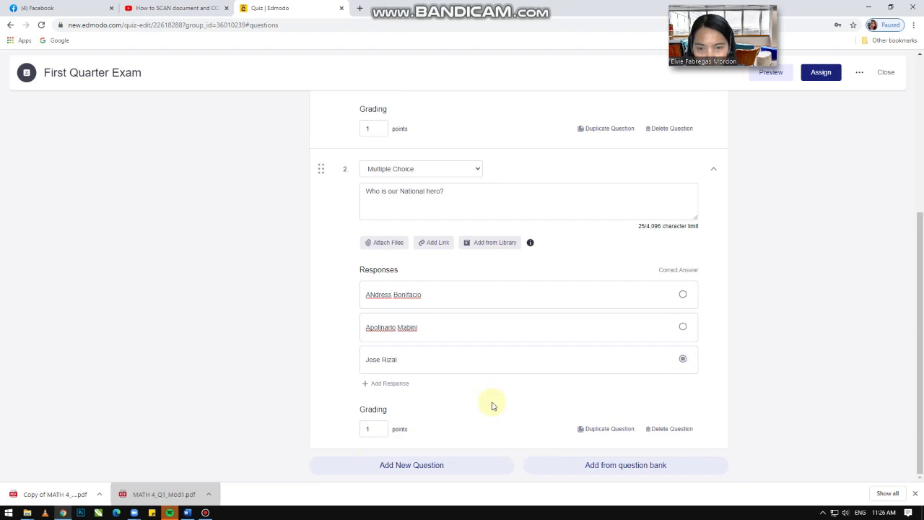
{"action": "left_click", "coordinate": [443, 467]}
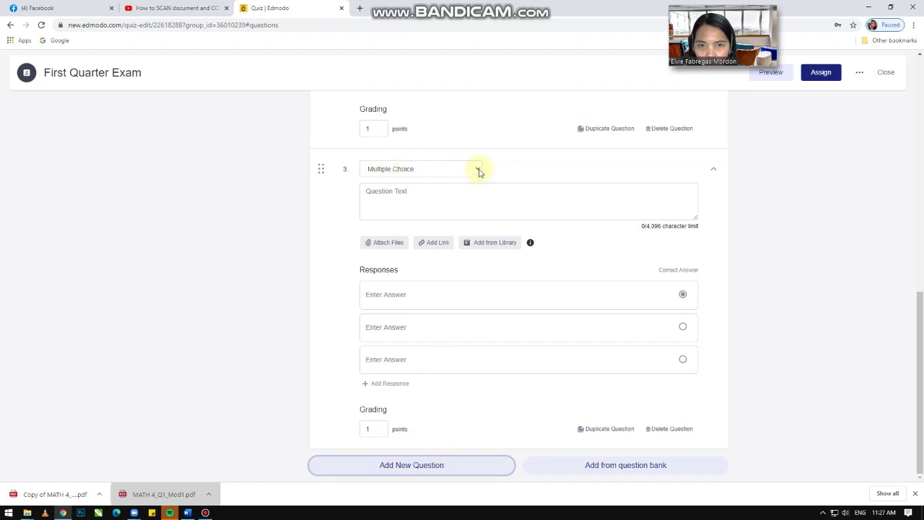
Step: Change question 3's type to Short Answer and review the quiz
{"action": "left_click", "coordinate": [478, 172]}
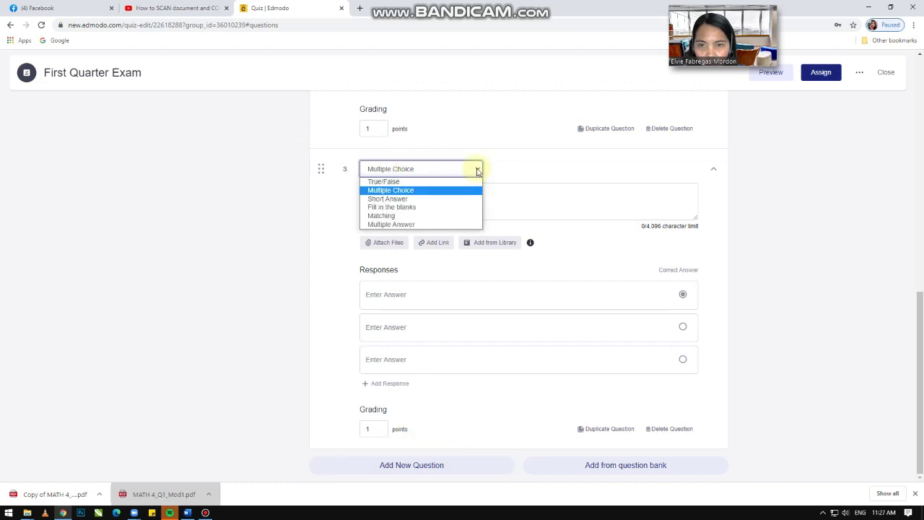
{"action": "left_click", "coordinate": [425, 199]}
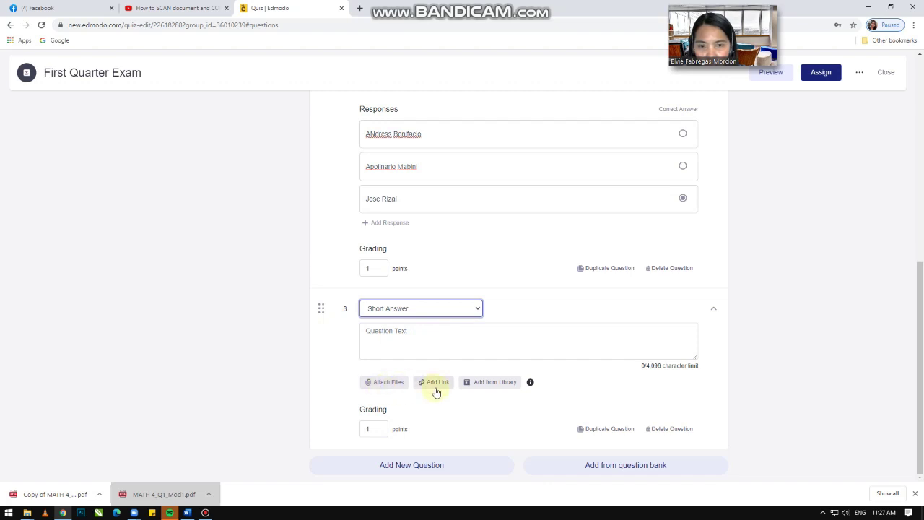
{"action": "scroll", "coordinate": [552, 330], "scroll_direction": "up", "scroll_amount": 3}
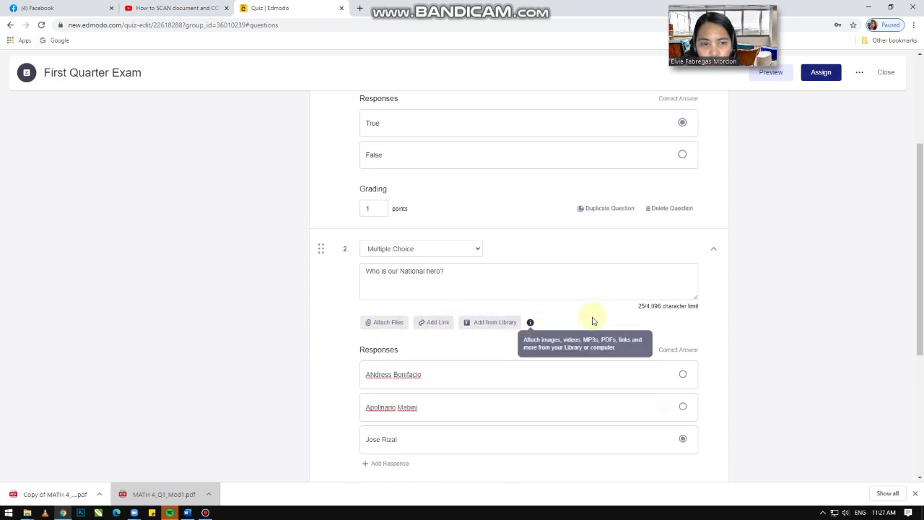
{"action": "scroll", "coordinate": [591, 322], "scroll_direction": "down", "scroll_amount": 1}
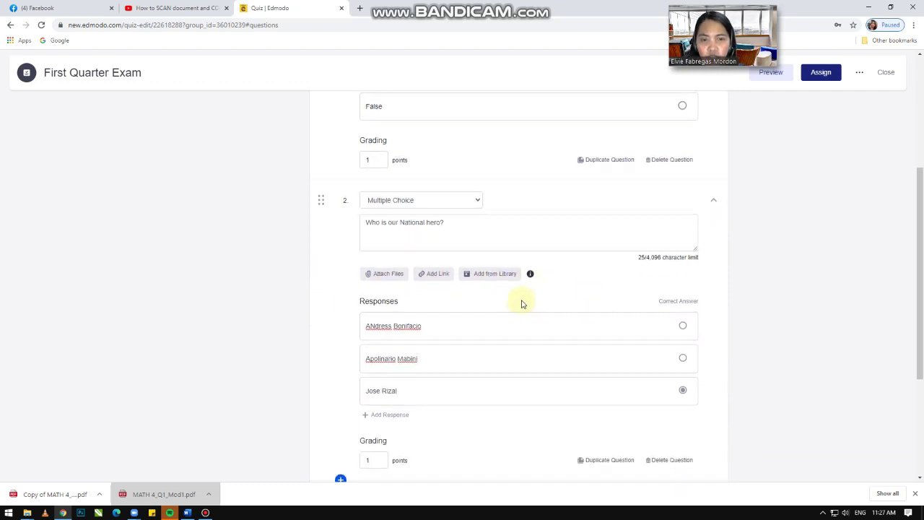
{"action": "scroll", "coordinate": [522, 302], "scroll_direction": "down", "scroll_amount": 1}
{"action": "scroll", "coordinate": [521, 300], "scroll_direction": "down", "scroll_amount": 1}
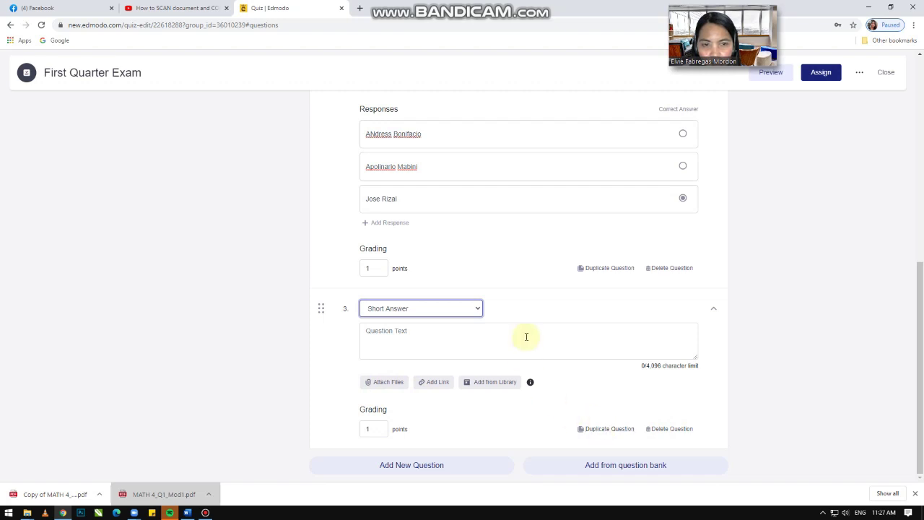
{"action": "scroll", "coordinate": [534, 289], "scroll_direction": "up", "scroll_amount": 1}
{"action": "scroll", "coordinate": [404, 166], "scroll_direction": "up", "scroll_amount": 1}
{"action": "scroll", "coordinate": [444, 181], "scroll_direction": "up", "scroll_amount": 1}
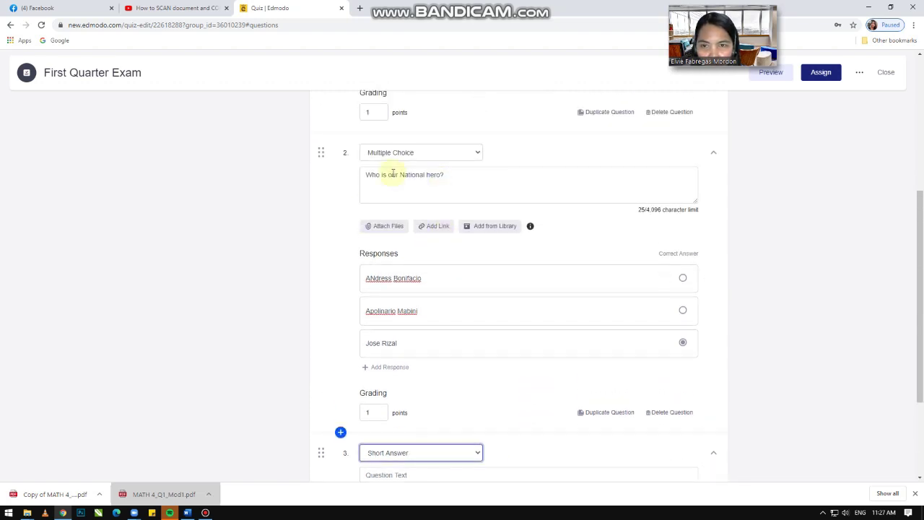
Step: Duplicate question 2 and look over the resulting copy
{"action": "left_click", "coordinate": [610, 416]}
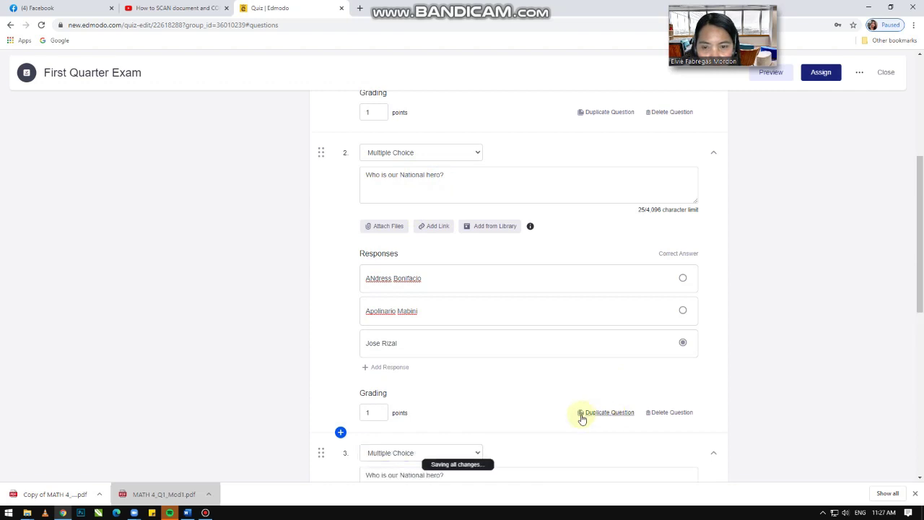
{"action": "scroll", "coordinate": [469, 295], "scroll_direction": "down", "scroll_amount": 3}
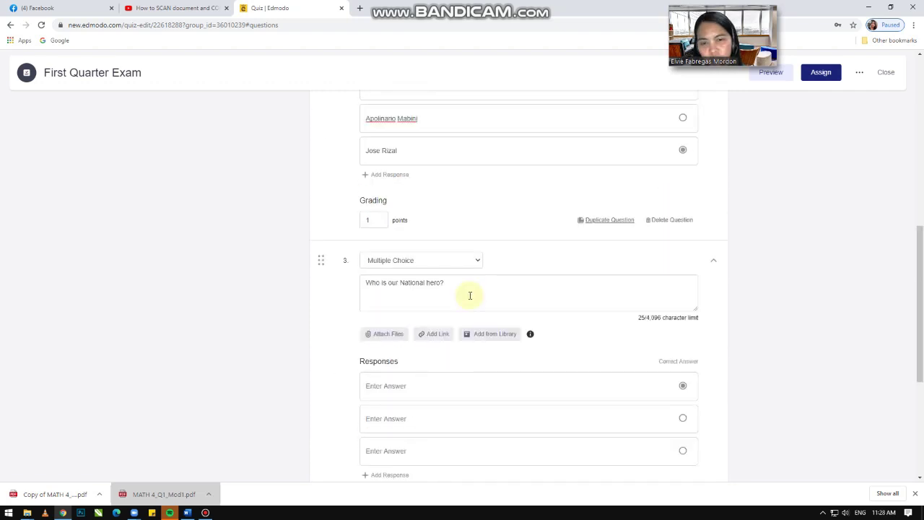
{"action": "scroll", "coordinate": [469, 284], "scroll_direction": "down", "scroll_amount": 2}
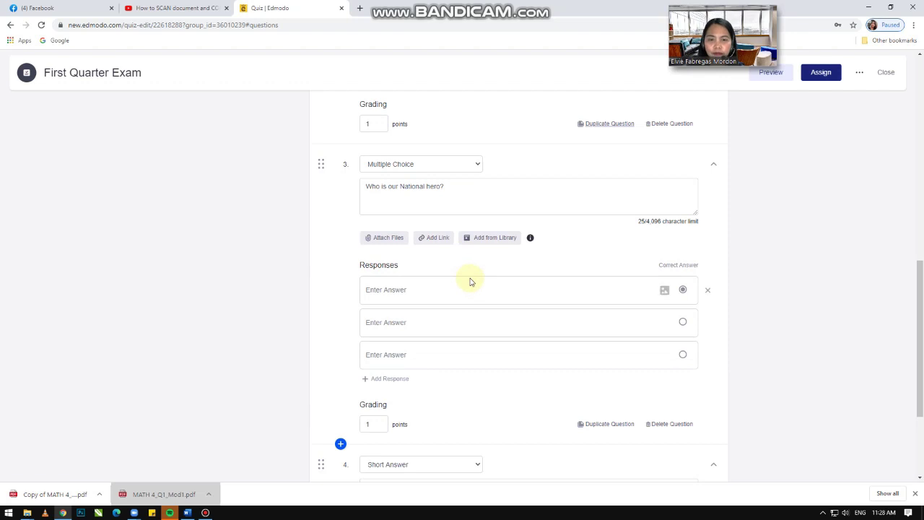
{"action": "scroll", "coordinate": [469, 285], "scroll_direction": "down", "scroll_amount": 1}
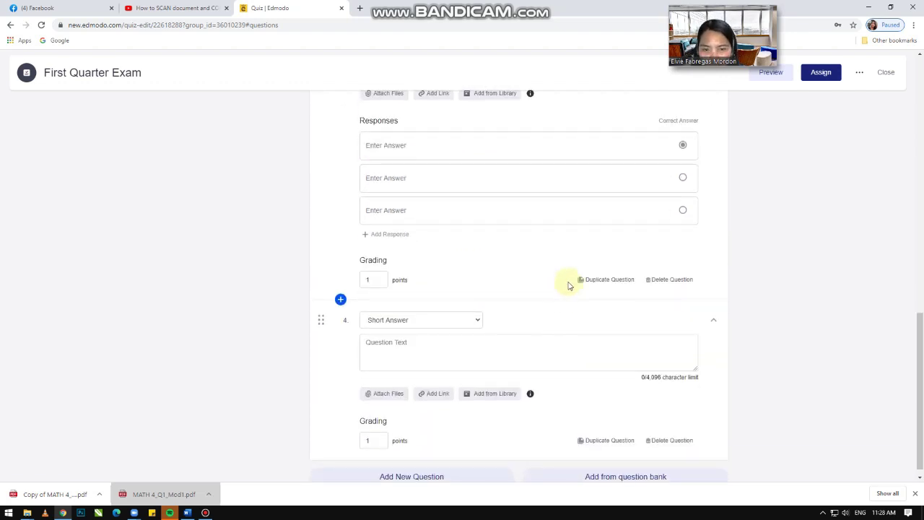
{"action": "scroll", "coordinate": [574, 278], "scroll_direction": "down", "scroll_amount": 1}
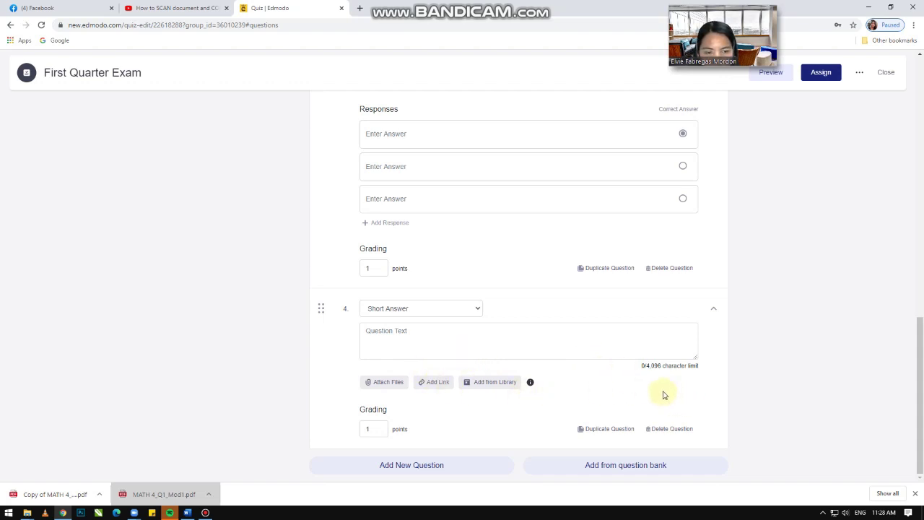
{"action": "scroll", "coordinate": [608, 375], "scroll_direction": "up", "scroll_amount": 3}
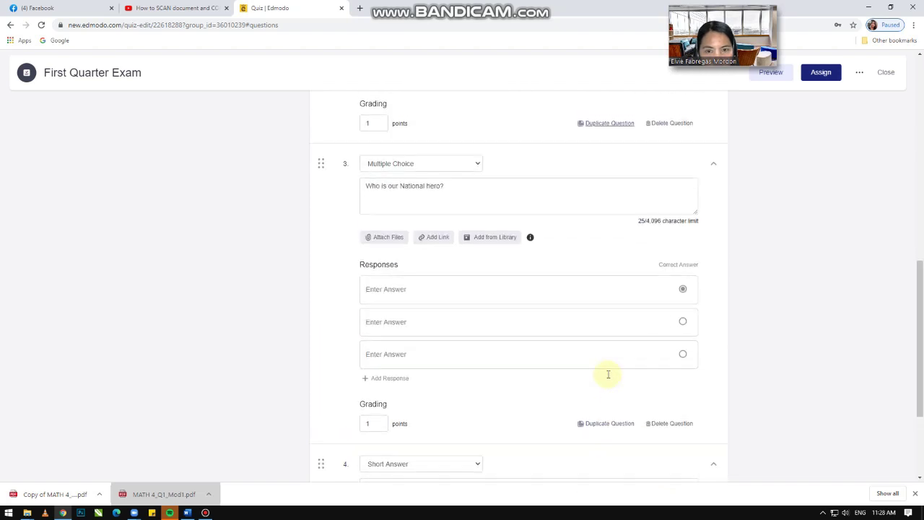
{"action": "scroll", "coordinate": [607, 374], "scroll_direction": "down", "scroll_amount": 2}
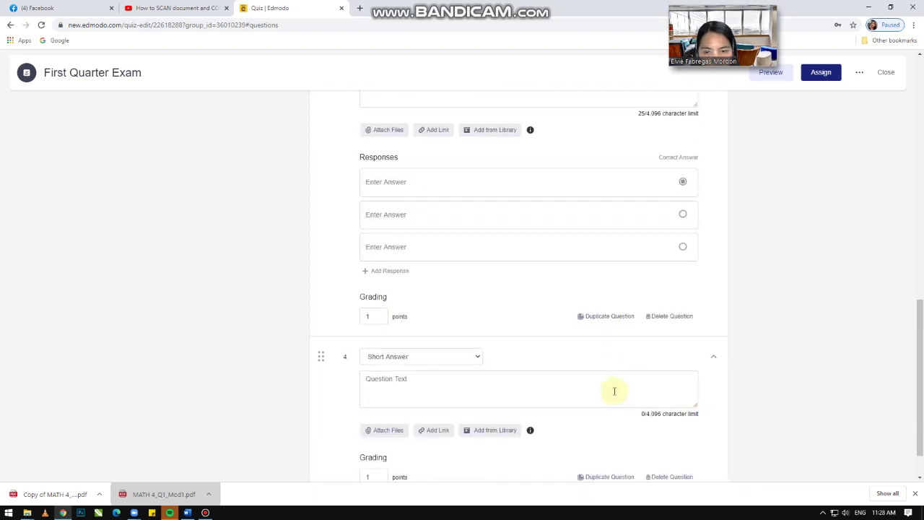
{"action": "scroll", "coordinate": [615, 383], "scroll_direction": "up", "scroll_amount": 2}
{"action": "scroll", "coordinate": [615, 383], "scroll_direction": "down", "scroll_amount": 2}
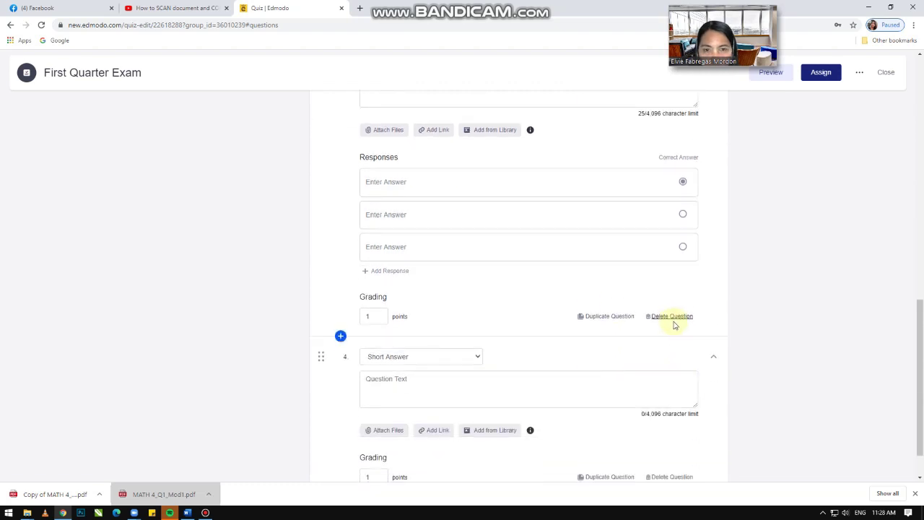
Step: Delete the copied question and the Short Answer question, confirming each deletion
{"action": "left_click", "coordinate": [672, 319]}
{"action": "left_click", "coordinate": [532, 118]}
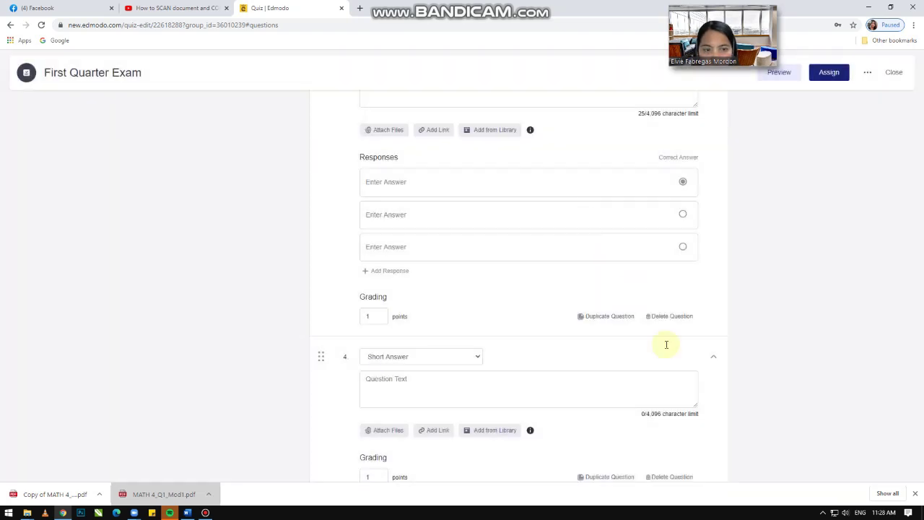
{"action": "left_click", "coordinate": [671, 429]}
{"action": "left_click", "coordinate": [533, 120]}
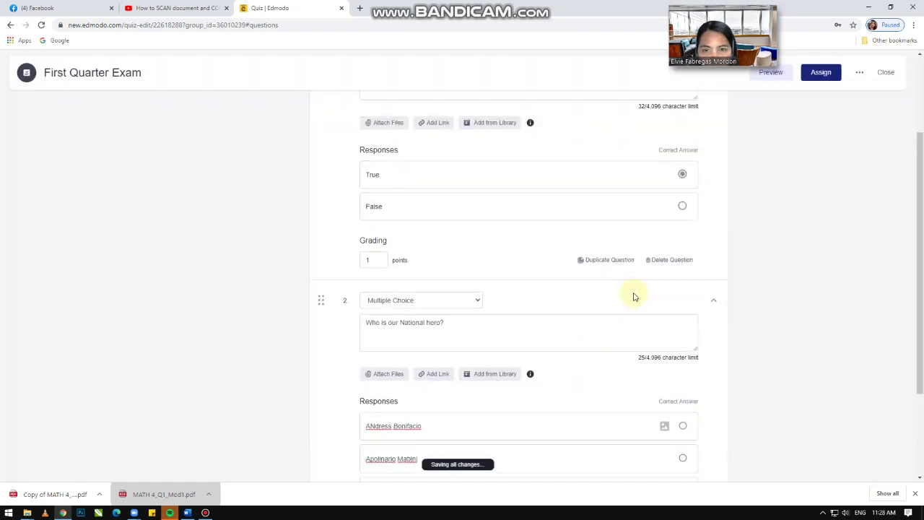
{"action": "scroll", "coordinate": [631, 292], "scroll_direction": "down", "scroll_amount": 3}
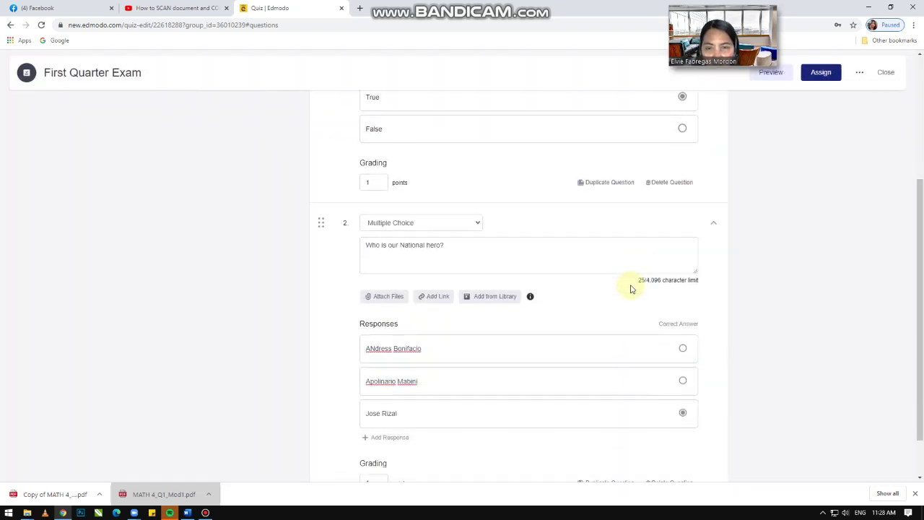
{"action": "scroll", "coordinate": [631, 286], "scroll_direction": "up", "scroll_amount": 2}
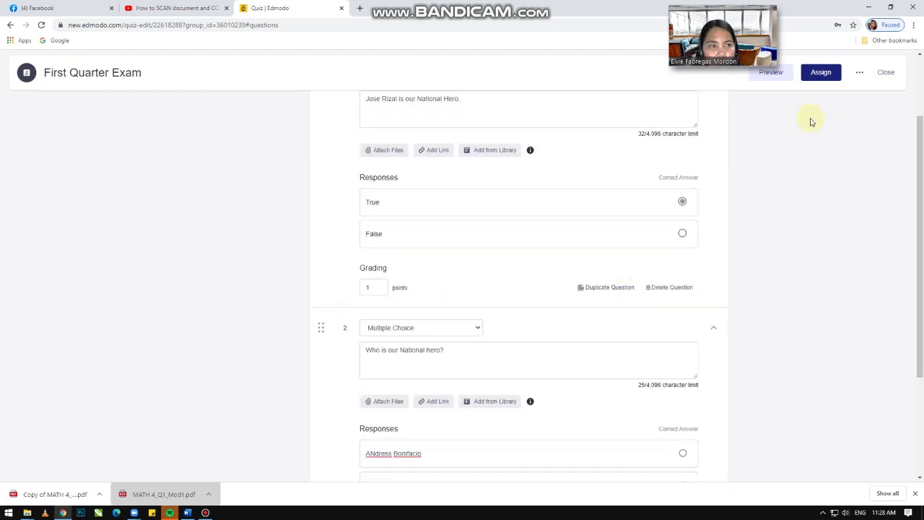
{"action": "scroll", "coordinate": [814, 119], "scroll_direction": "up", "scroll_amount": 1}
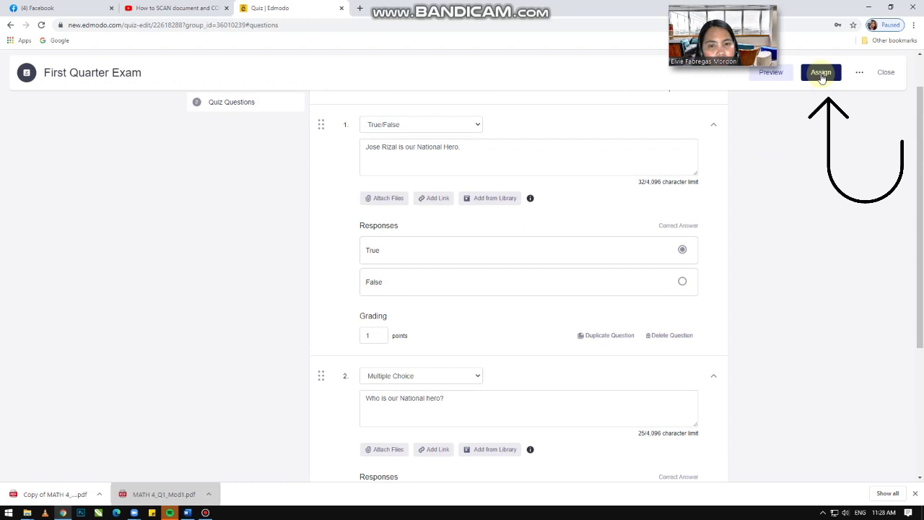
Step: Assign the quiz to Empowerment Technology 11 and choose to schedule delivery for later
{"action": "left_click", "coordinate": [820, 75]}
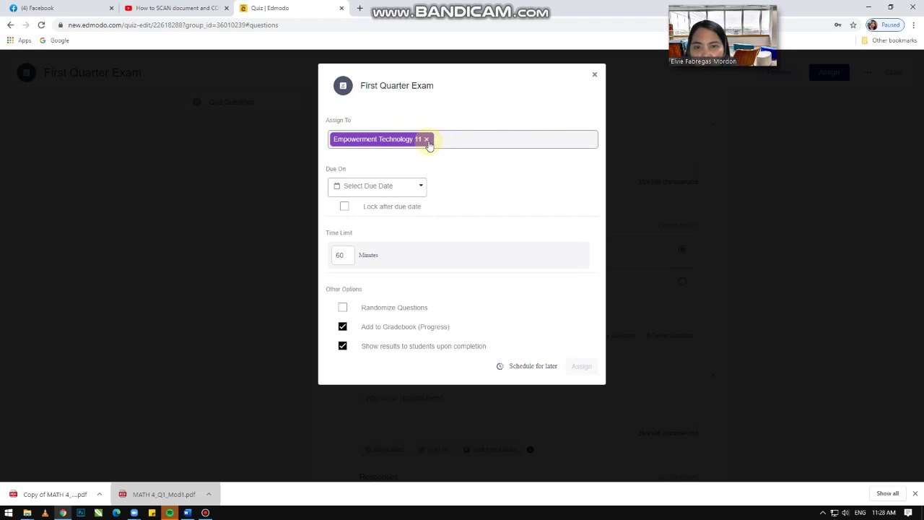
{"action": "left_click", "coordinate": [426, 139]}
{"action": "type", "text": "empo"}
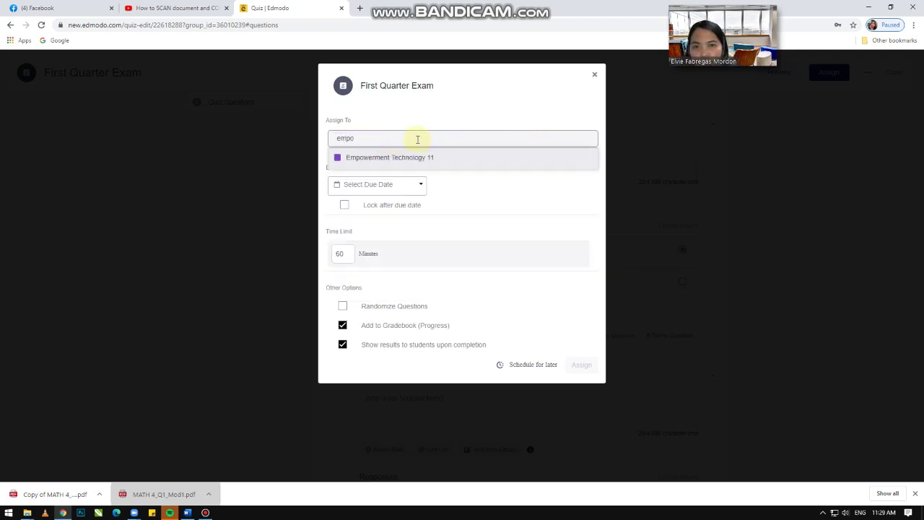
{"action": "left_click", "coordinate": [452, 165]}
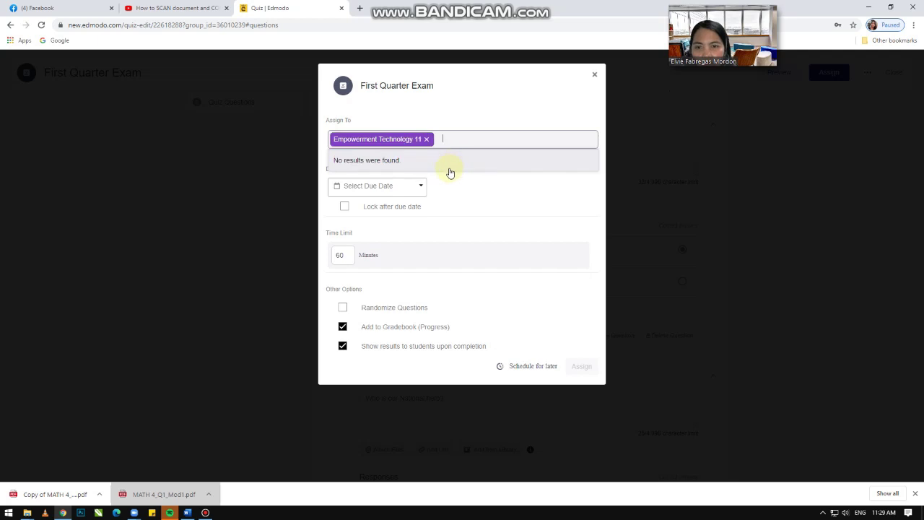
{"action": "left_click", "coordinate": [527, 112]}
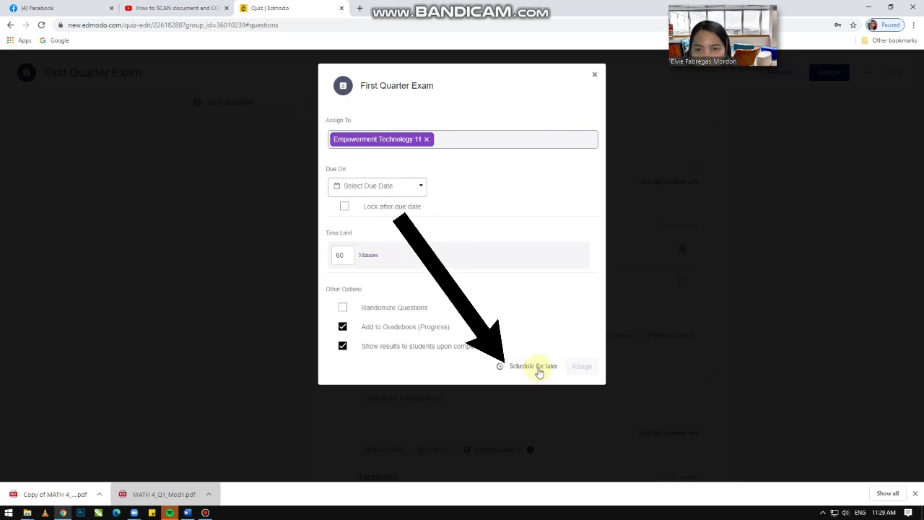
{"action": "left_click", "coordinate": [537, 370]}
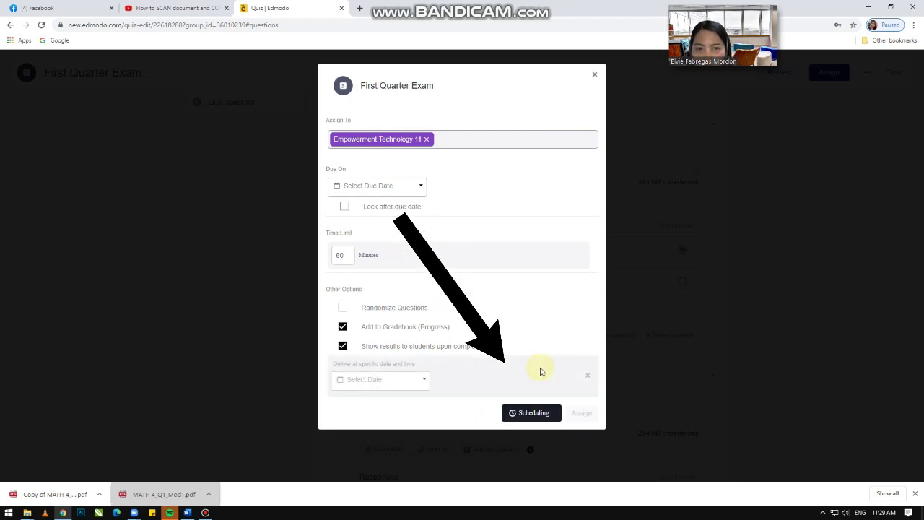
Step: Set the delivery date and time to September 21, 9:00 AM
{"action": "left_click", "coordinate": [427, 384]}
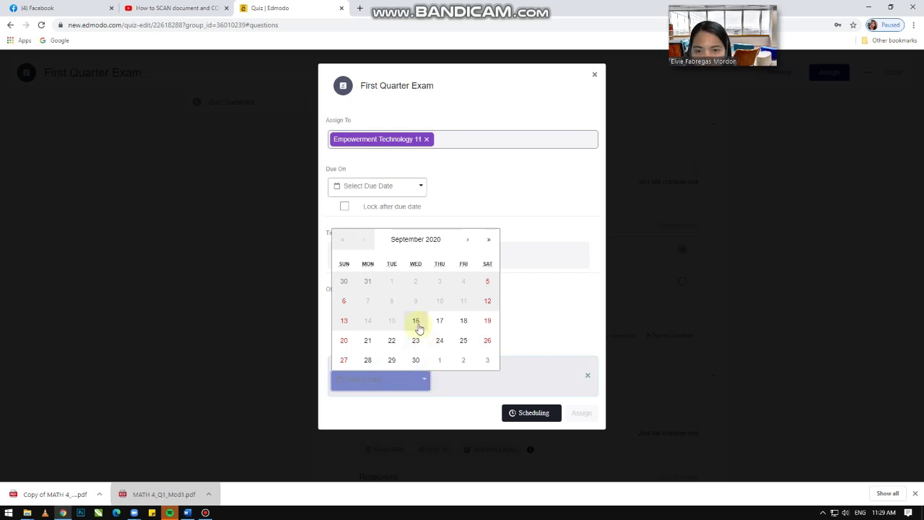
{"action": "left_click", "coordinate": [367, 344]}
{"action": "left_click", "coordinate": [465, 381]}
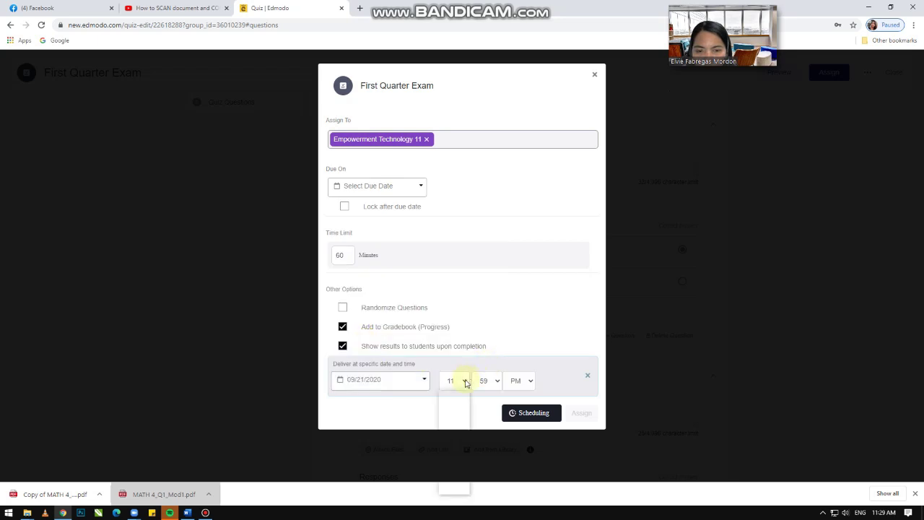
{"action": "left_click", "coordinate": [453, 463]}
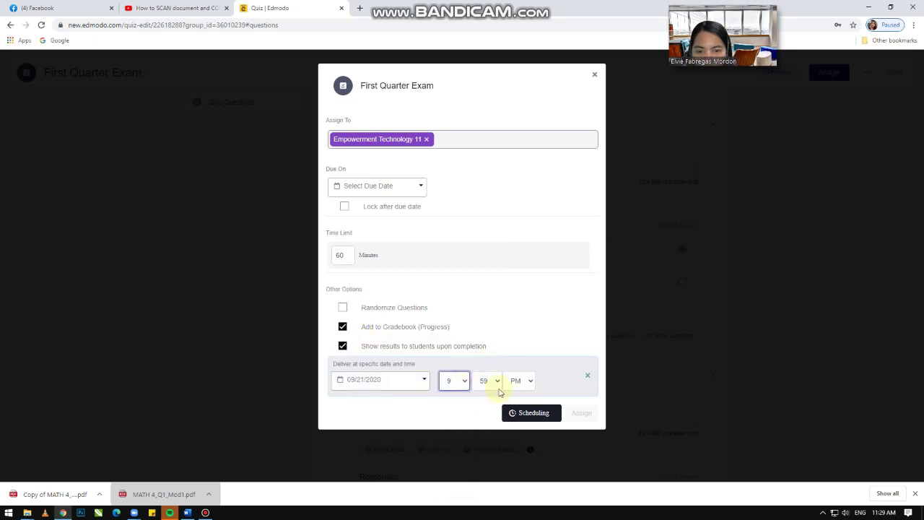
{"action": "left_click", "coordinate": [498, 382]}
{"action": "scroll", "coordinate": [498, 229], "scroll_direction": "up", "scroll_amount": 5}
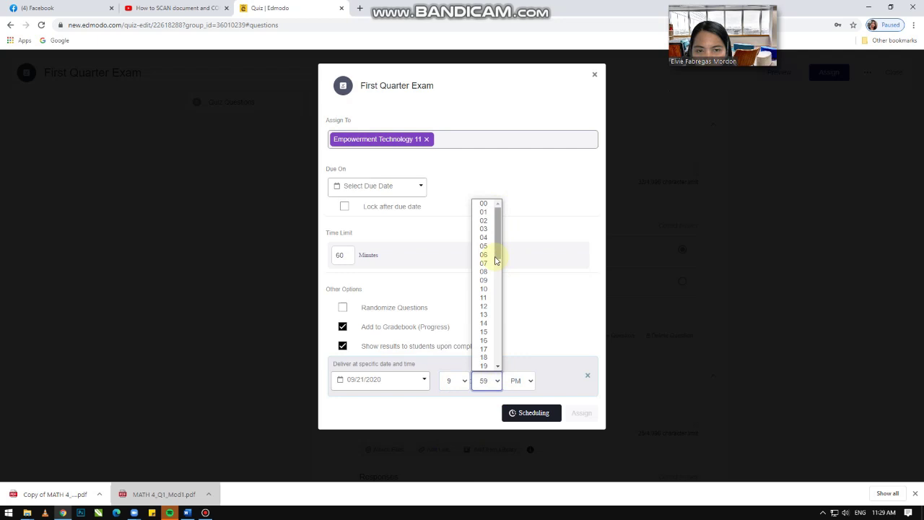
{"action": "left_click", "coordinate": [484, 203]}
{"action": "left_click", "coordinate": [527, 381]}
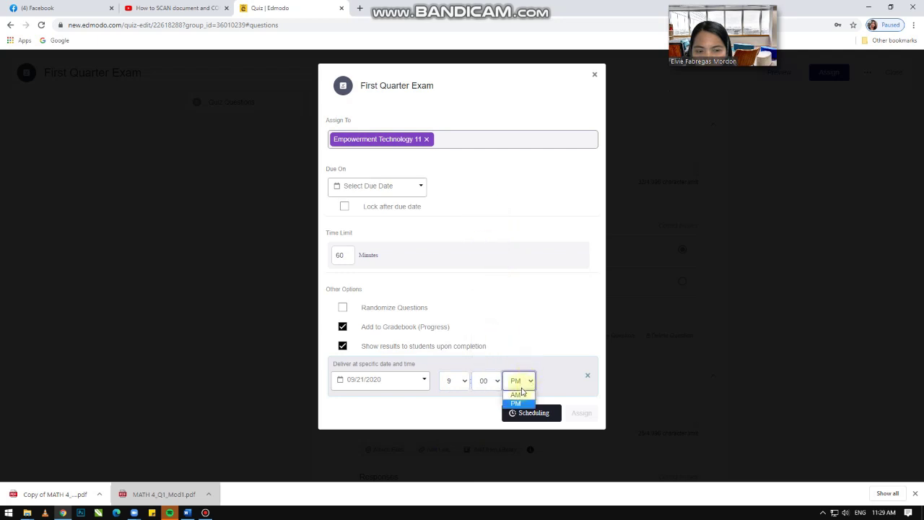
{"action": "left_click", "coordinate": [519, 394]}
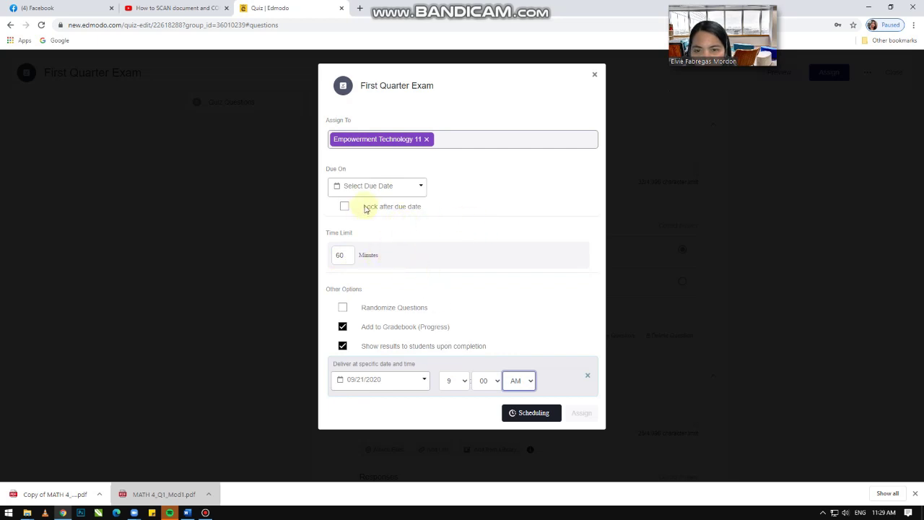
Step: Set the due date to September 21 at 5:00 and lock the quiz after it
{"action": "left_click", "coordinate": [419, 191]}
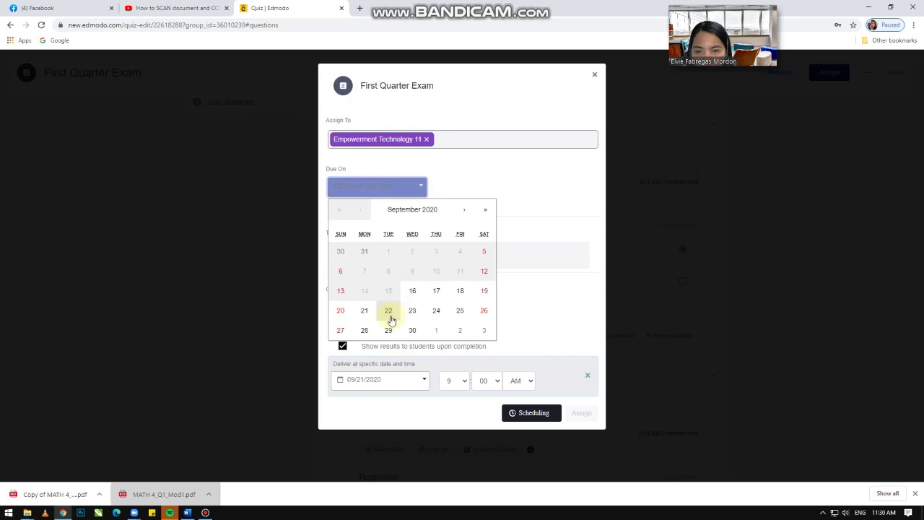
{"action": "left_click", "coordinate": [366, 312]}
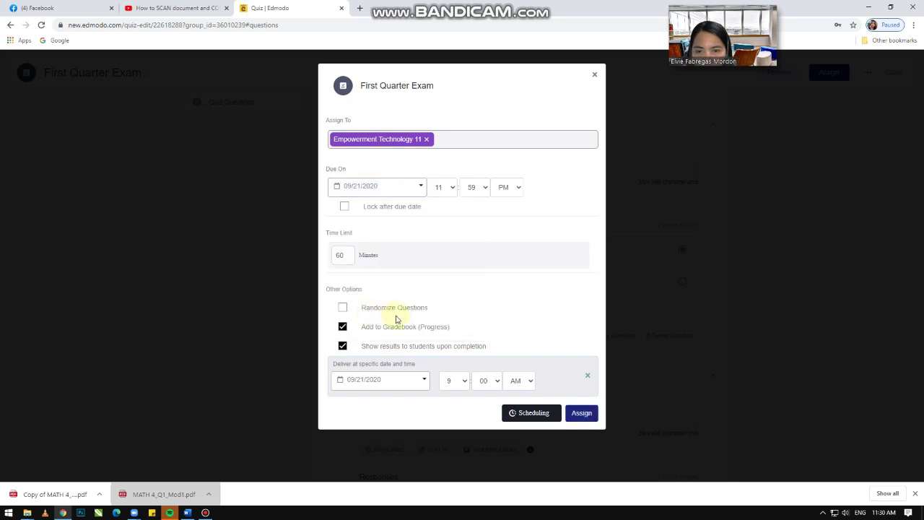
{"action": "left_click", "coordinate": [454, 189]}
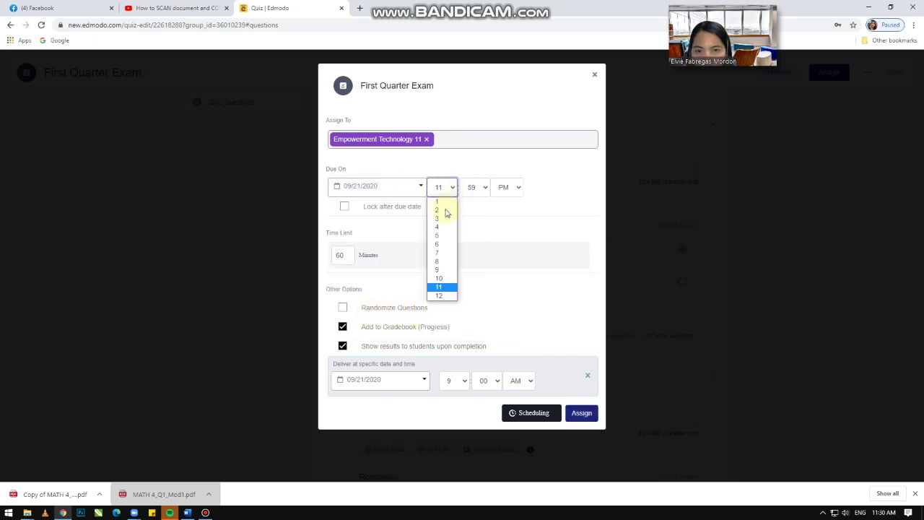
{"action": "left_click", "coordinate": [443, 234]}
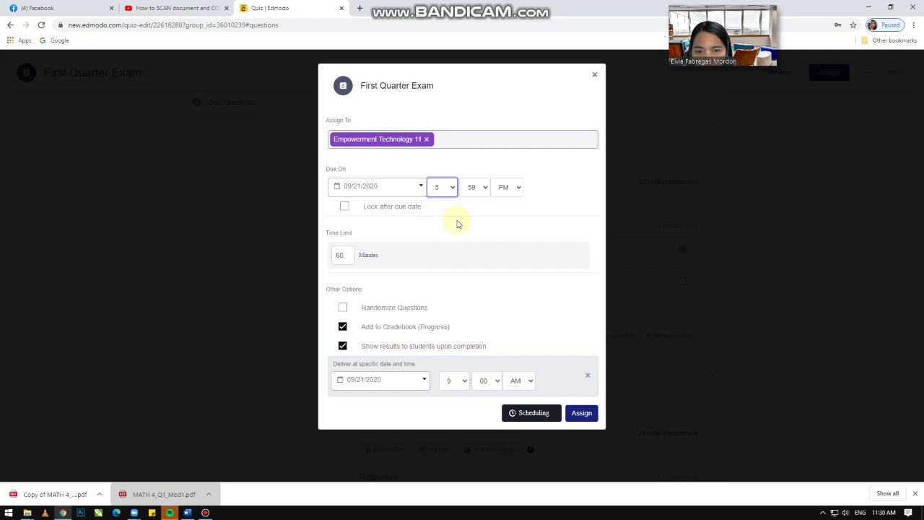
{"action": "left_click", "coordinate": [479, 188]}
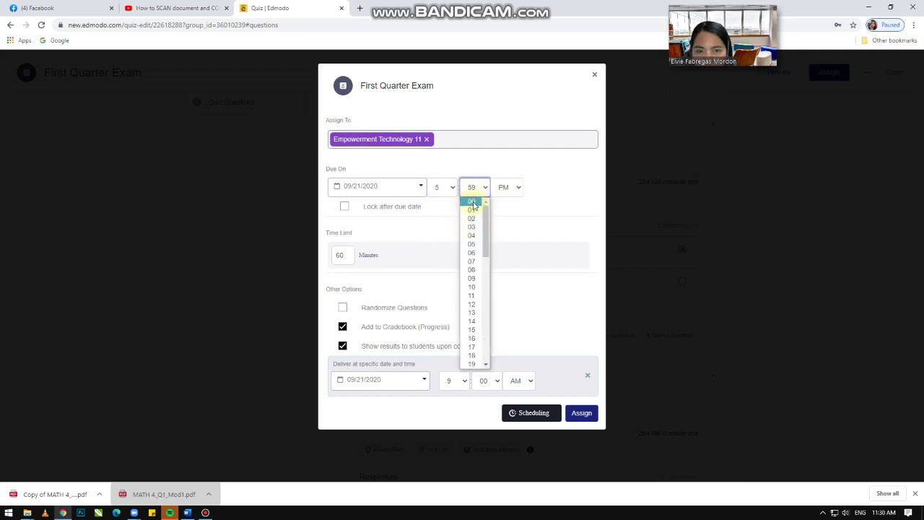
{"action": "left_click", "coordinate": [471, 201]}
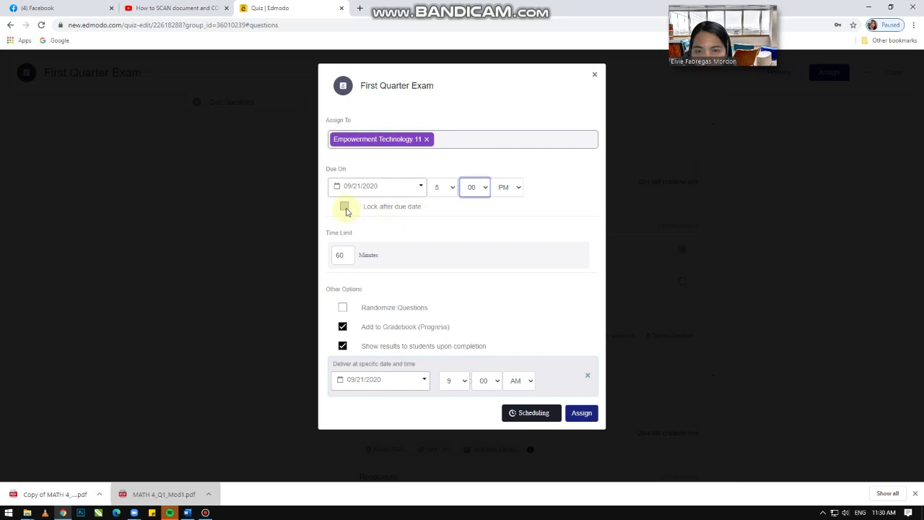
{"action": "left_click", "coordinate": [345, 207]}
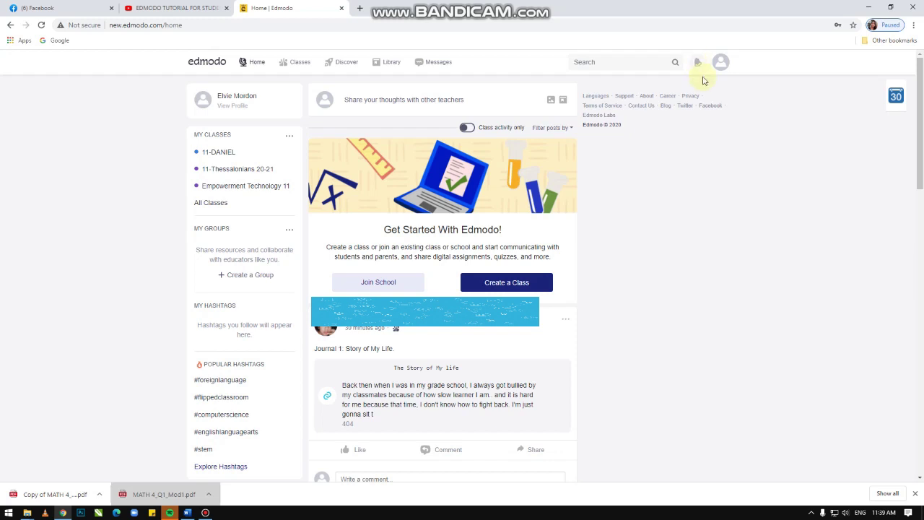
Step: Check and close notifications, then go to What's Due under the Classes menu
{"action": "left_click", "coordinate": [697, 64]}
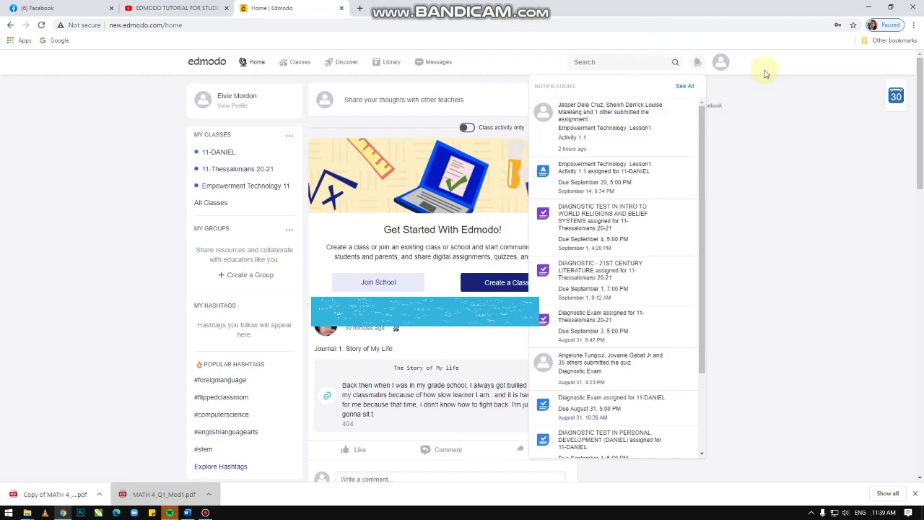
{"action": "left_click", "coordinate": [766, 73]}
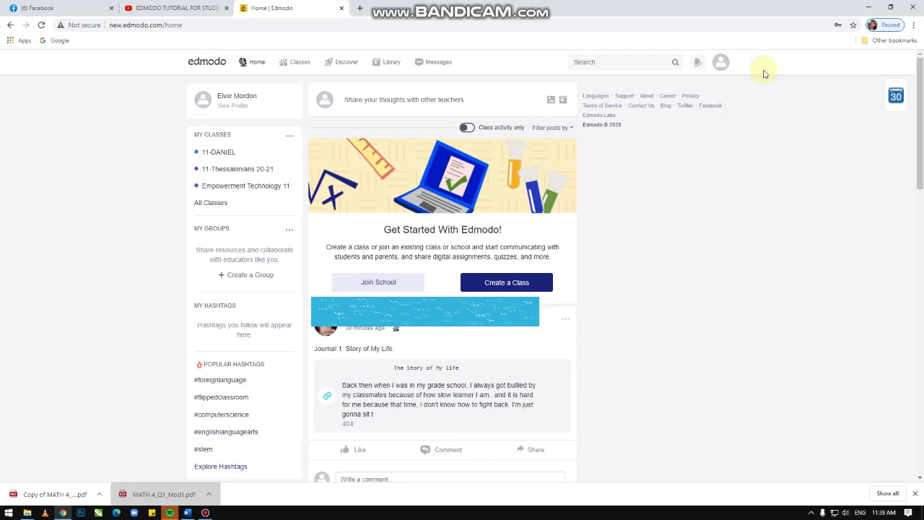
{"action": "mouse_move", "coordinate": [304, 63]}
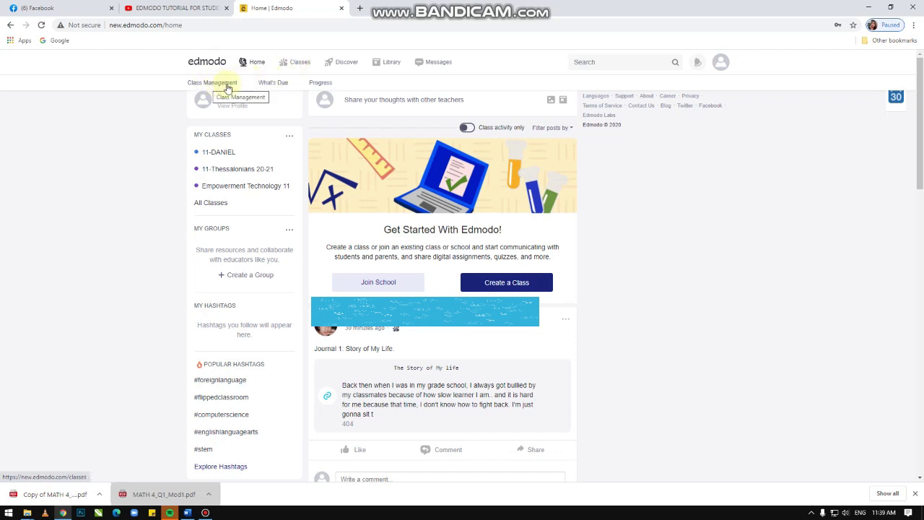
{"action": "left_click", "coordinate": [277, 85]}
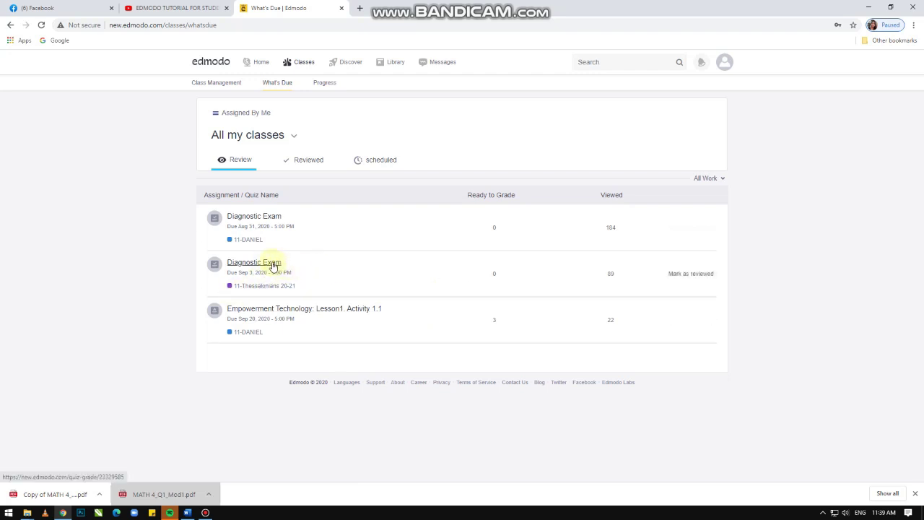
Step: Open the Diagnostic Exam results and look over its score summary
{"action": "left_click", "coordinate": [272, 264]}
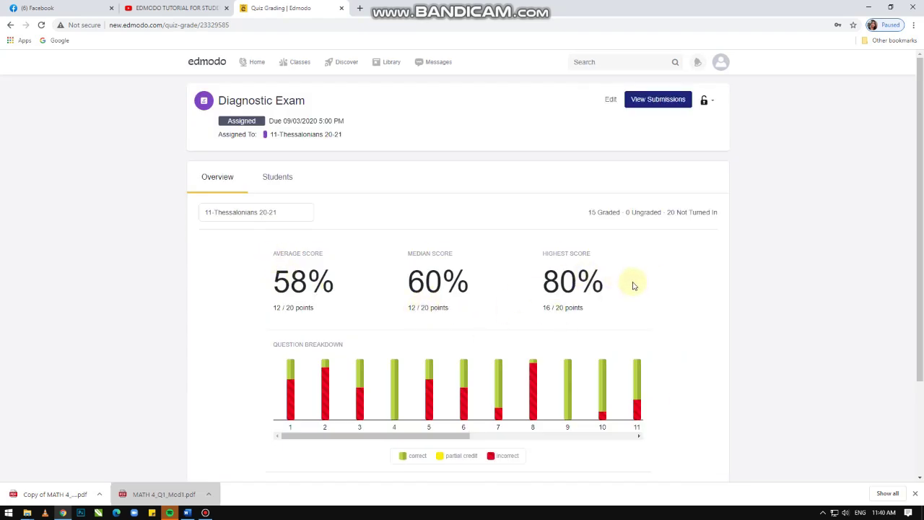
{"action": "scroll", "coordinate": [633, 285], "scroll_direction": "down", "scroll_amount": 3}
{"action": "scroll", "coordinate": [464, 221], "scroll_direction": "up", "scroll_amount": 3}
Step: Review each student's Diagnostic Exam score on the Students tab
{"action": "left_click", "coordinate": [278, 181]}
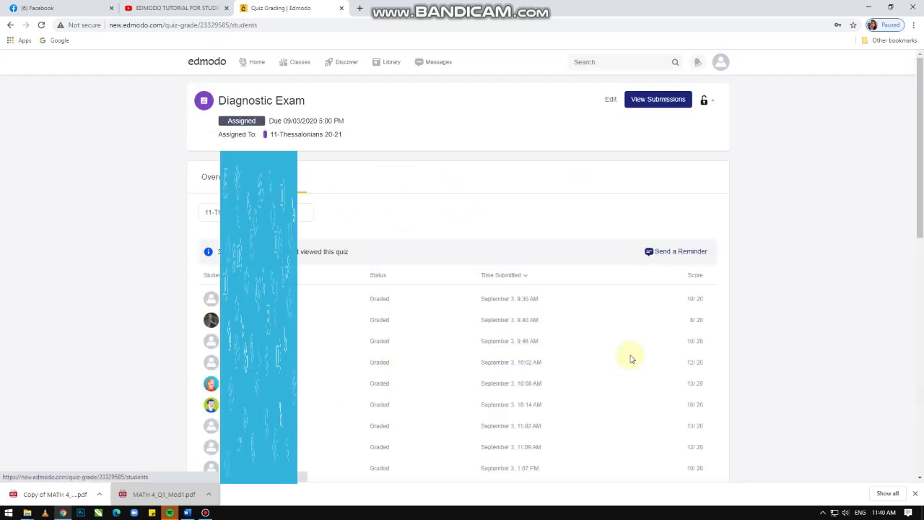
{"action": "scroll", "coordinate": [630, 358], "scroll_direction": "down", "scroll_amount": 3}
{"action": "scroll", "coordinate": [662, 357], "scroll_direction": "up", "scroll_amount": 2}
{"action": "scroll", "coordinate": [675, 275], "scroll_direction": "down", "scroll_amount": 2}
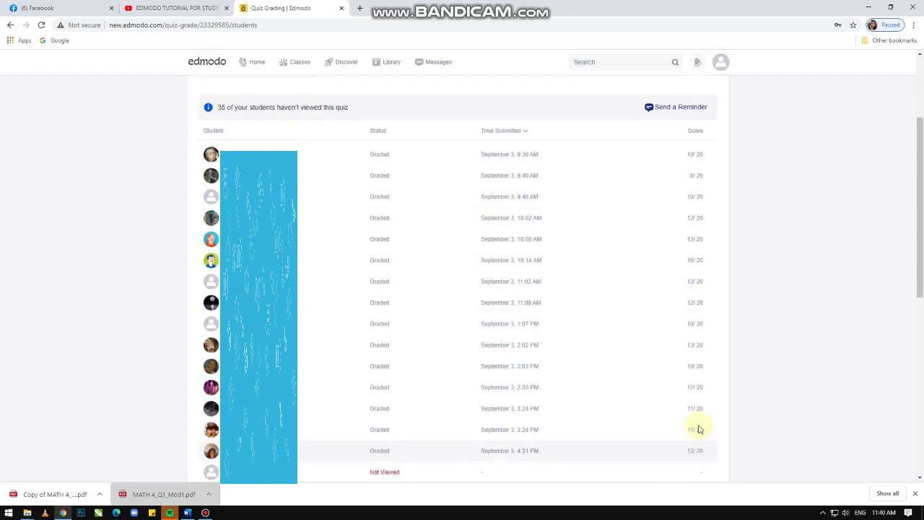
{"action": "scroll", "coordinate": [686, 190], "scroll_direction": "up", "scroll_amount": 1}
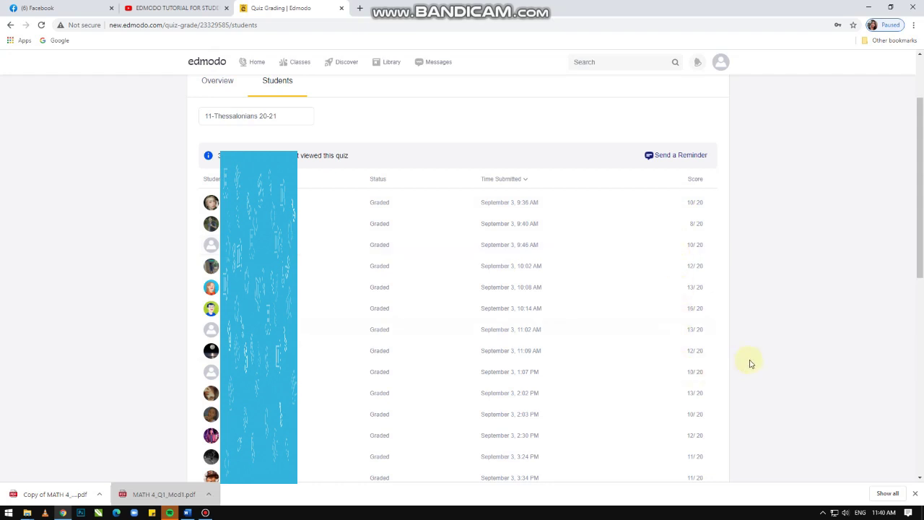
{"action": "scroll", "coordinate": [724, 345], "scroll_direction": "down", "scroll_amount": 1}
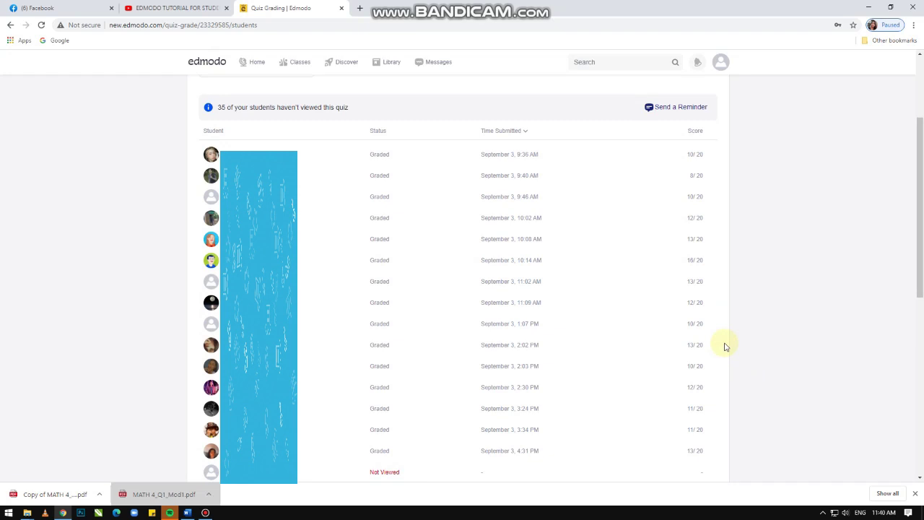
{"action": "scroll", "coordinate": [712, 346], "scroll_direction": "up", "scroll_amount": 3}
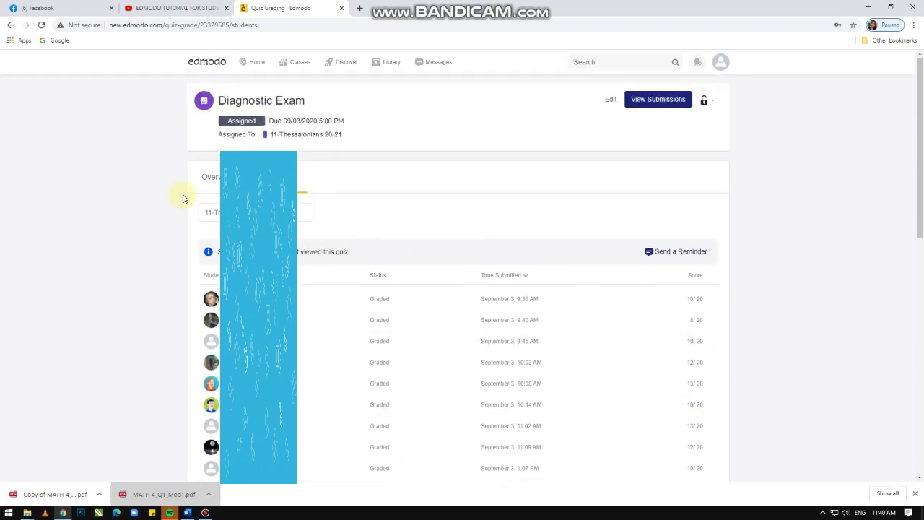
Step: Return to the Diagnostic Exam overview, then go Home and open the Library
{"action": "left_click", "coordinate": [216, 179]}
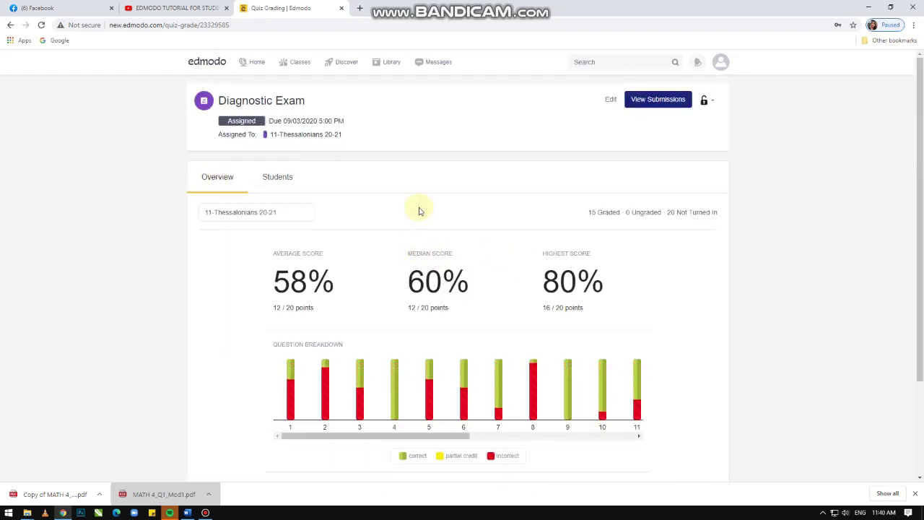
{"action": "left_click", "coordinate": [257, 63]}
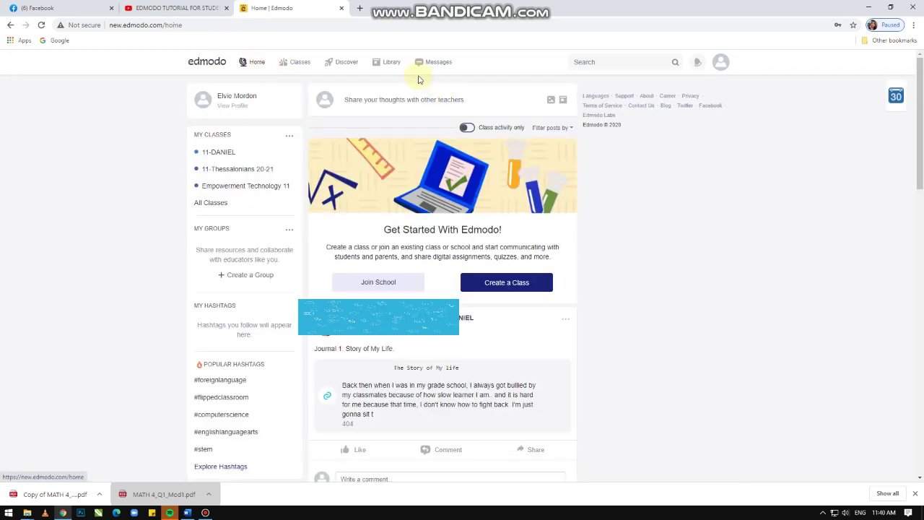
{"action": "left_click", "coordinate": [398, 66]}
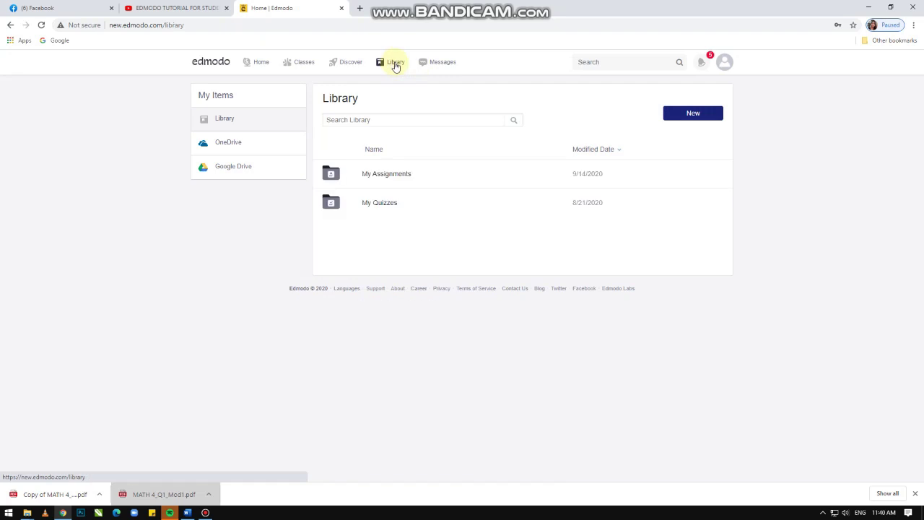